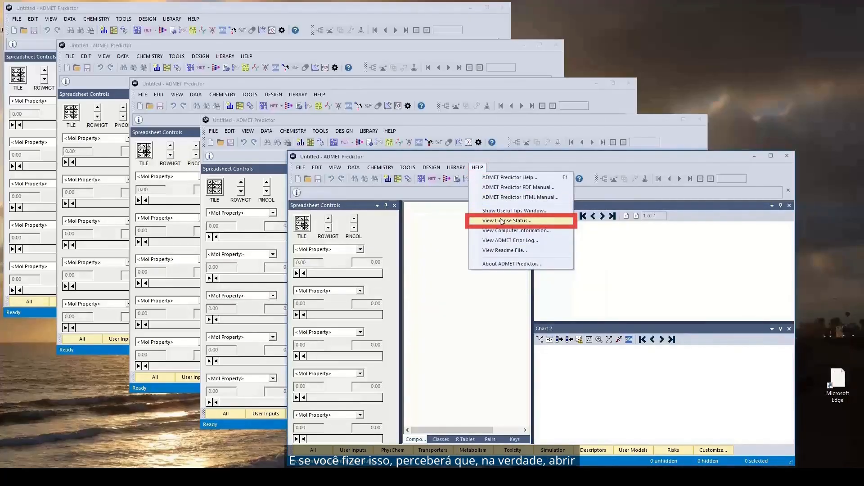
Check the license status in the empty session and close the overview
click(501, 221)
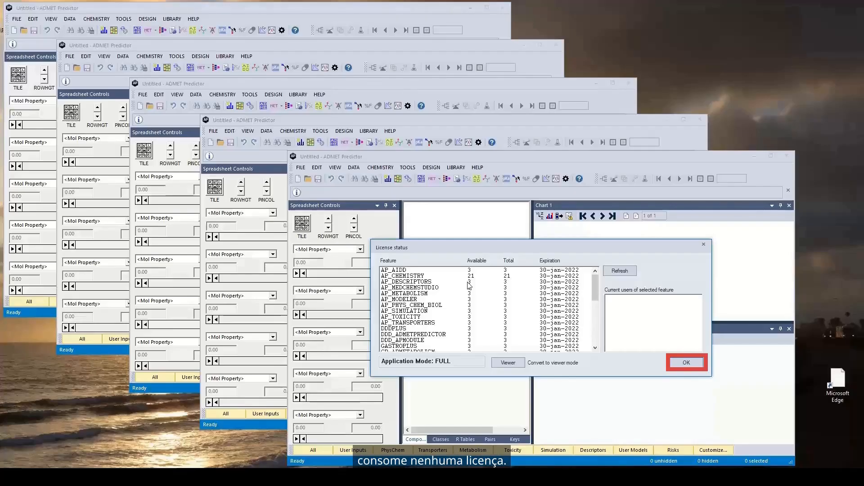
click(688, 363)
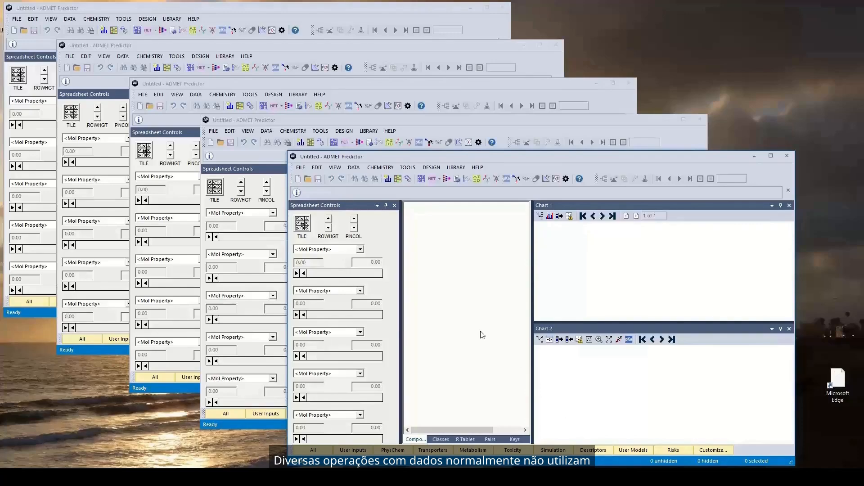
Open Enamine_Diversity_10560.sdf with ID as the compound identifier field and all compound attributes loaded
click(305, 173)
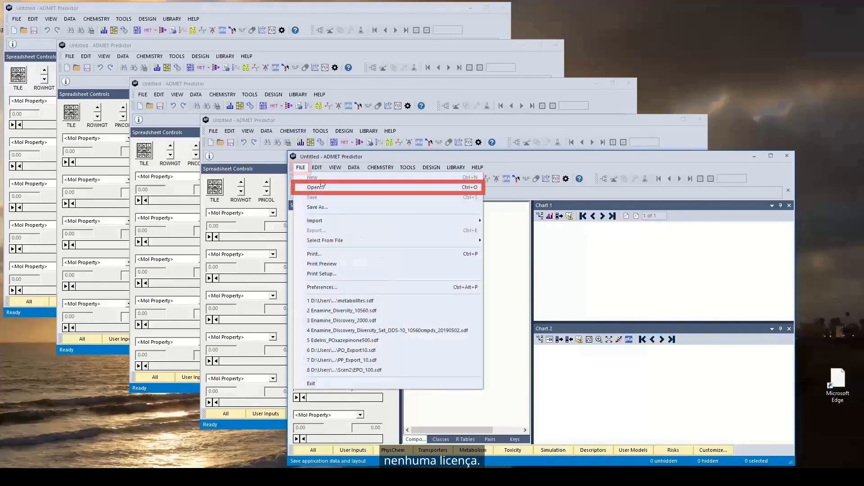
click(322, 191)
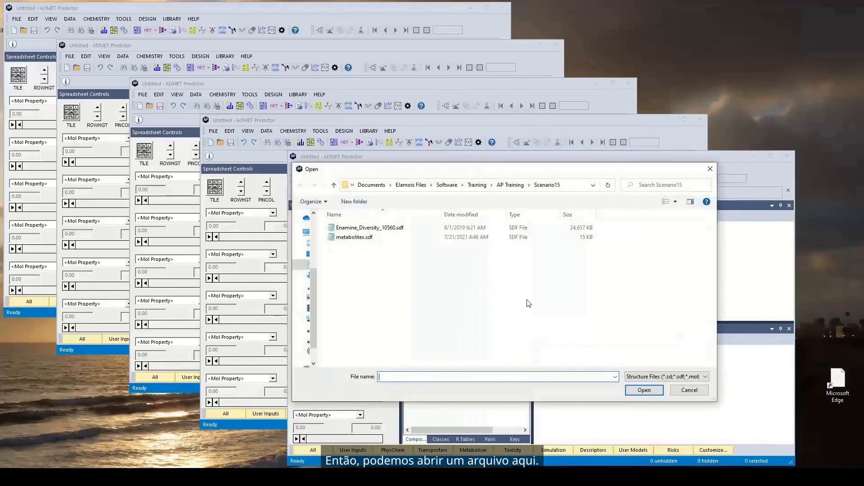
click(379, 229)
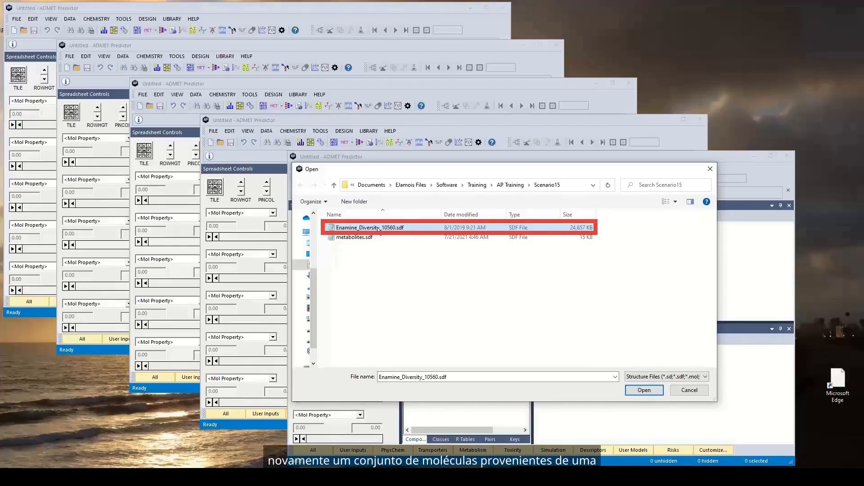
click(644, 392)
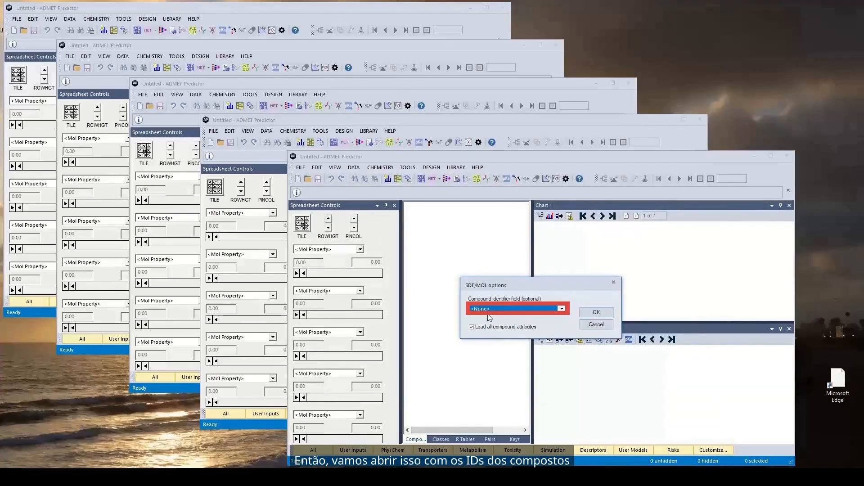
click(595, 312)
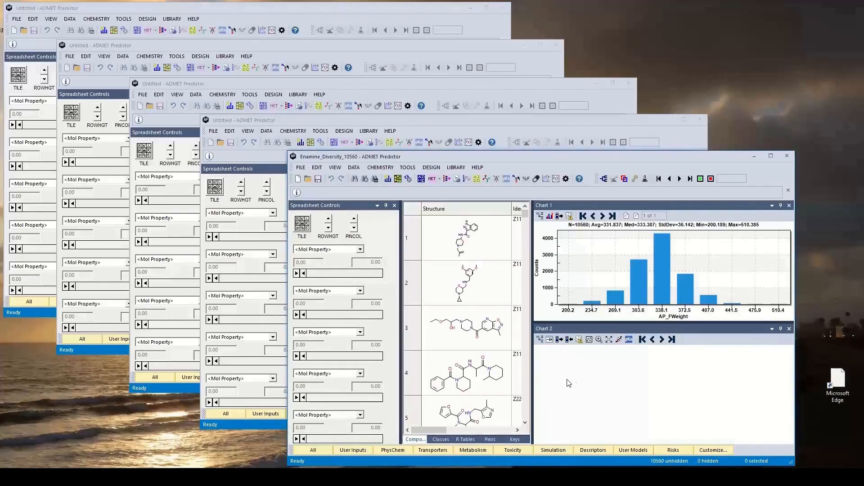
Check the license availability and current users of AP_PHYS_CHEM_BIOL, AP_METABOLISM, AP_SIMULATION and AP_MODELER with the compound file loaded
click(479, 169)
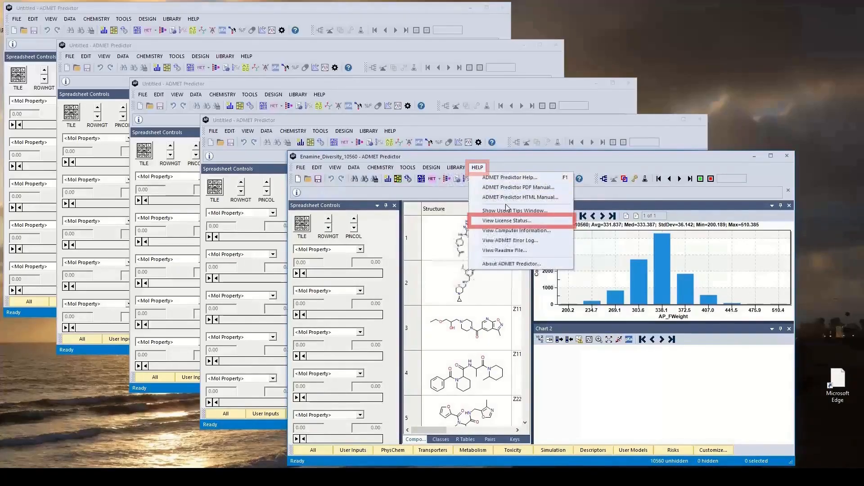
click(504, 219)
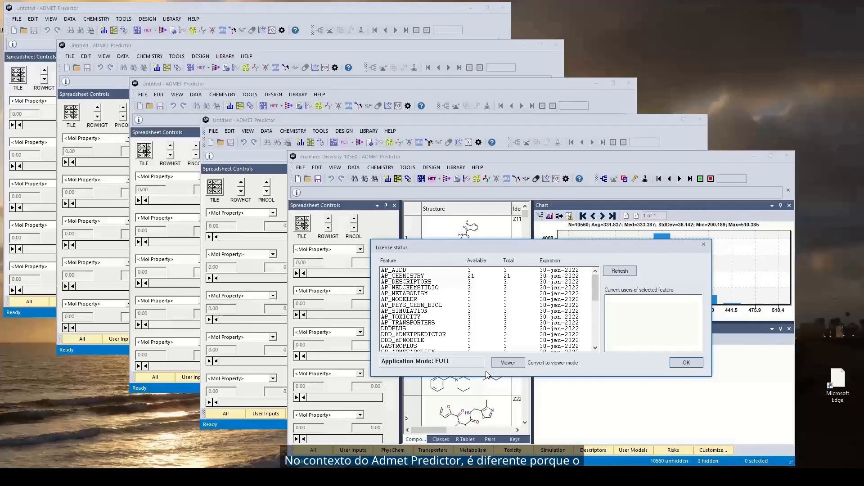
click(420, 306)
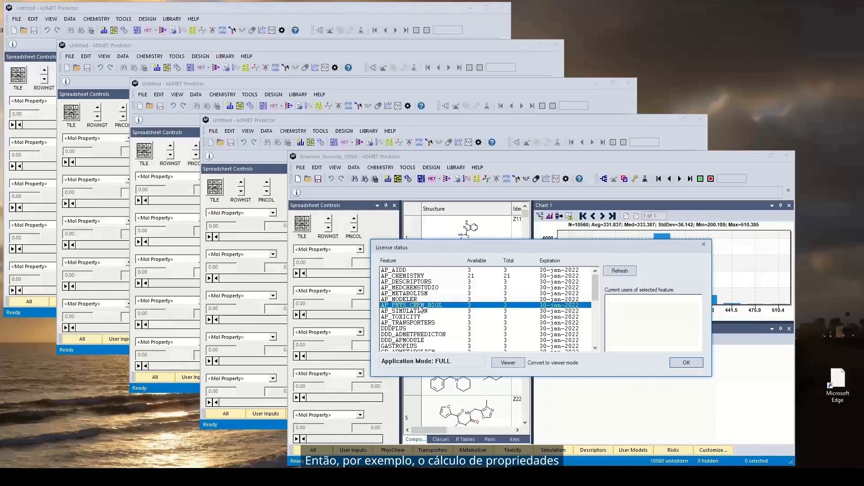
click(434, 295)
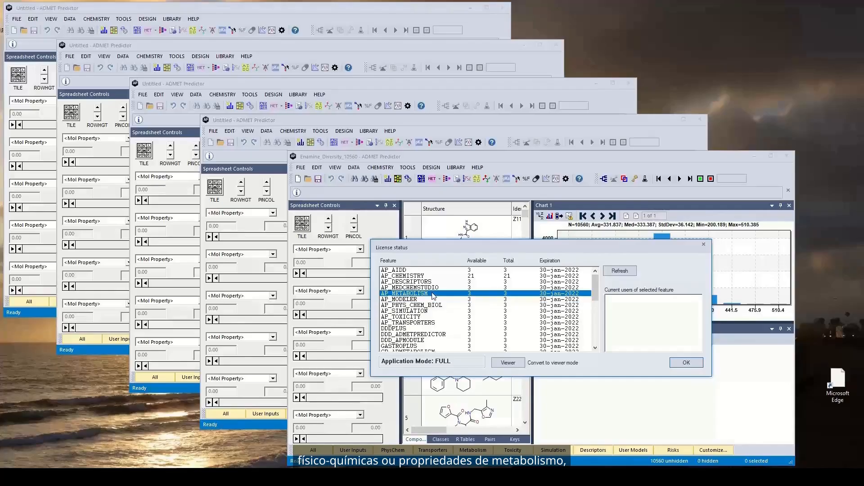
click(423, 311)
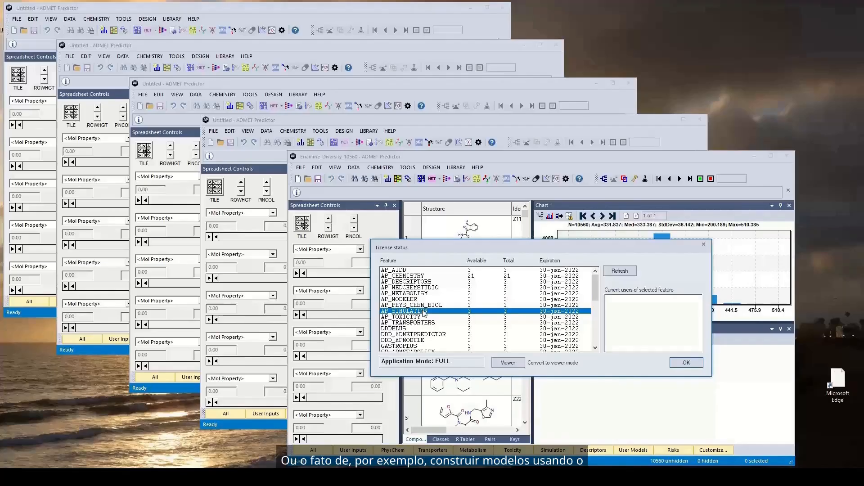
click(415, 294)
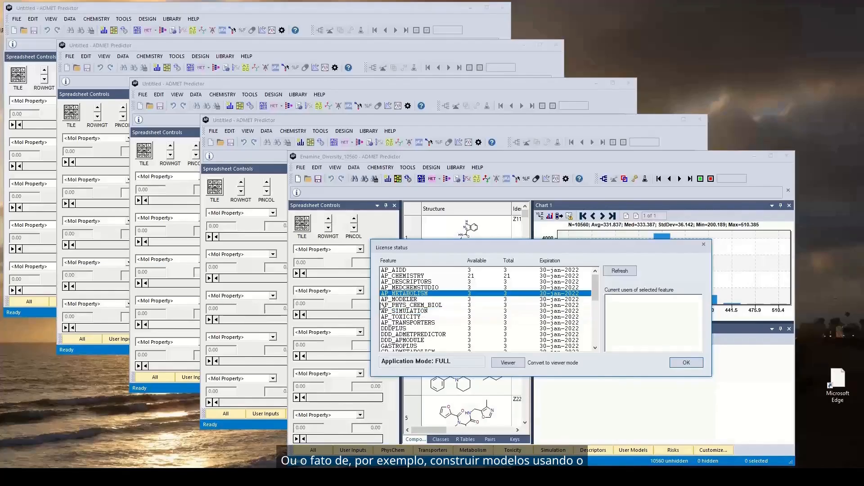
click(405, 300)
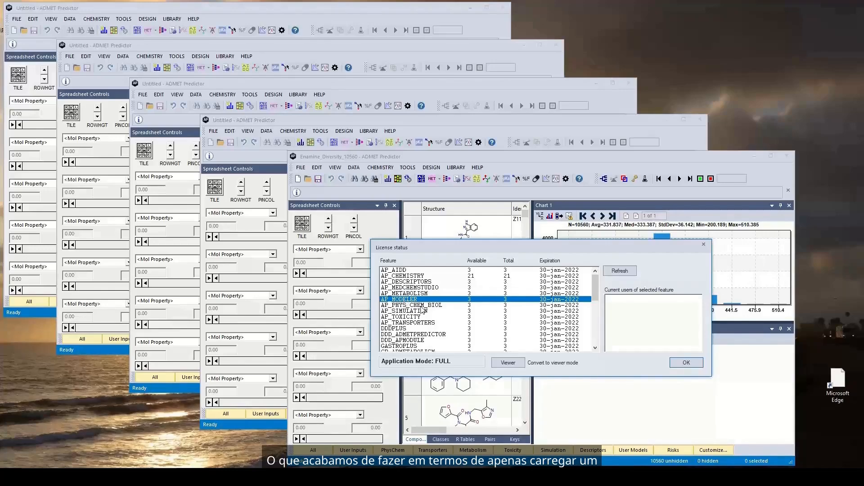
click(687, 363)
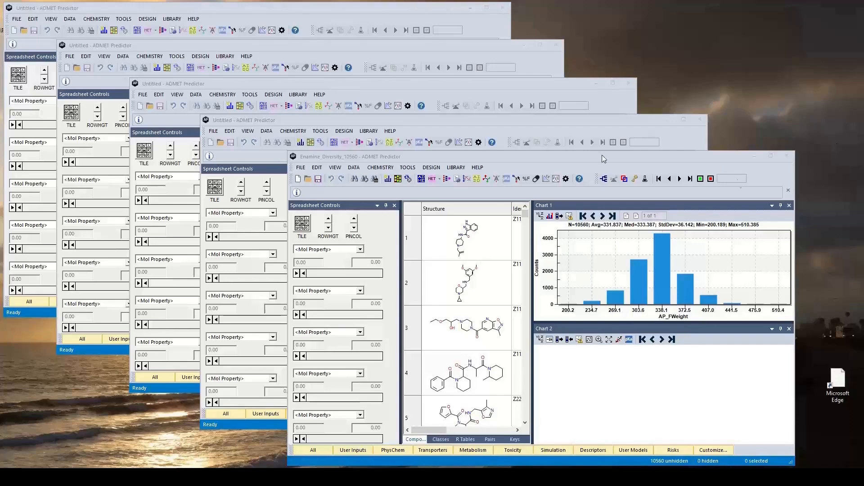
Review the maximum number of processors used for computations in the advanced application preferences
click(302, 168)
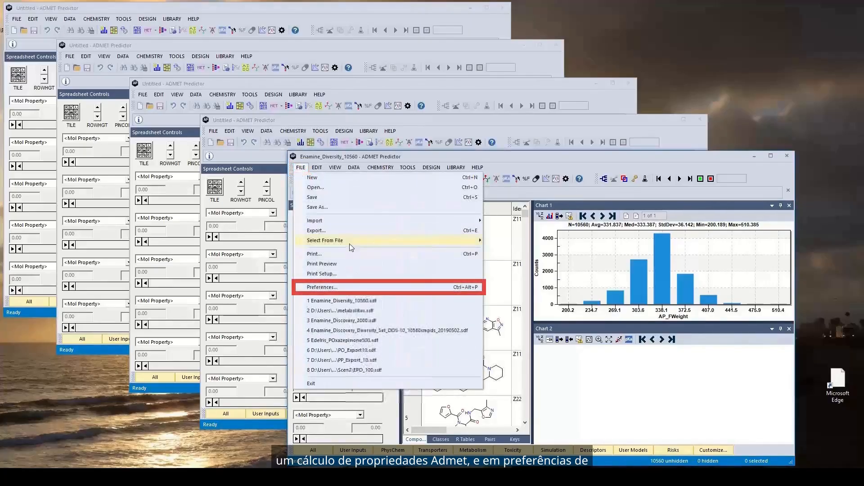
click(342, 287)
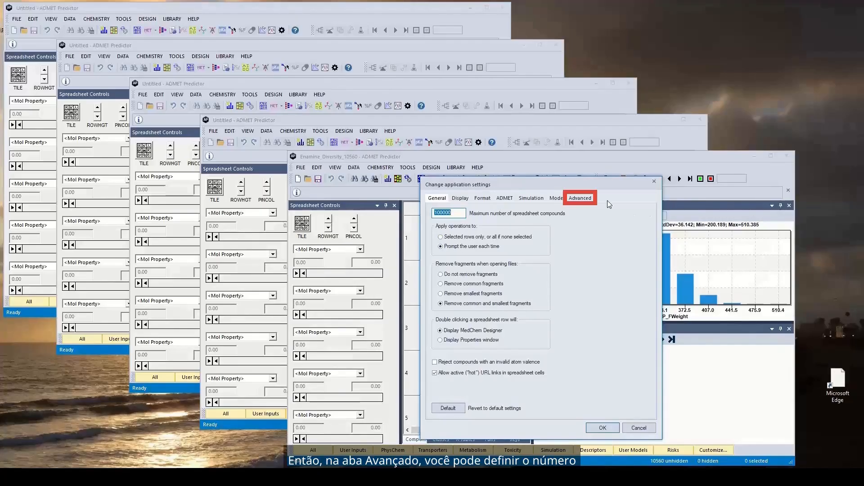
click(589, 199)
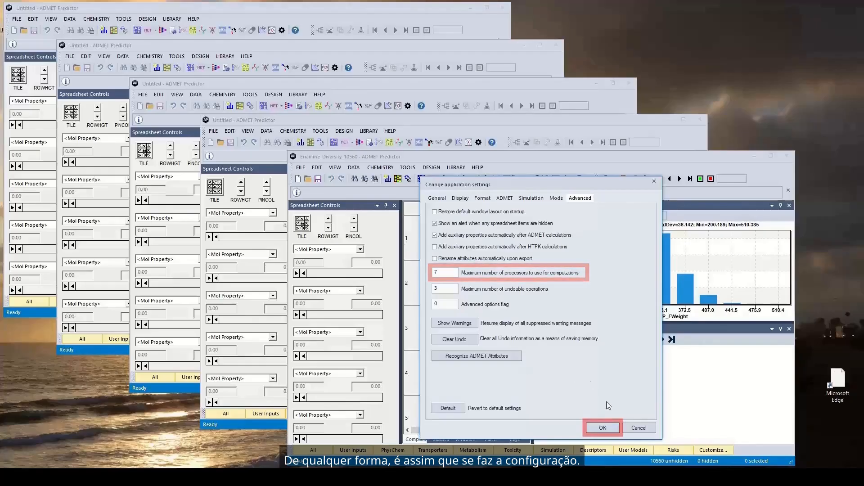
click(602, 428)
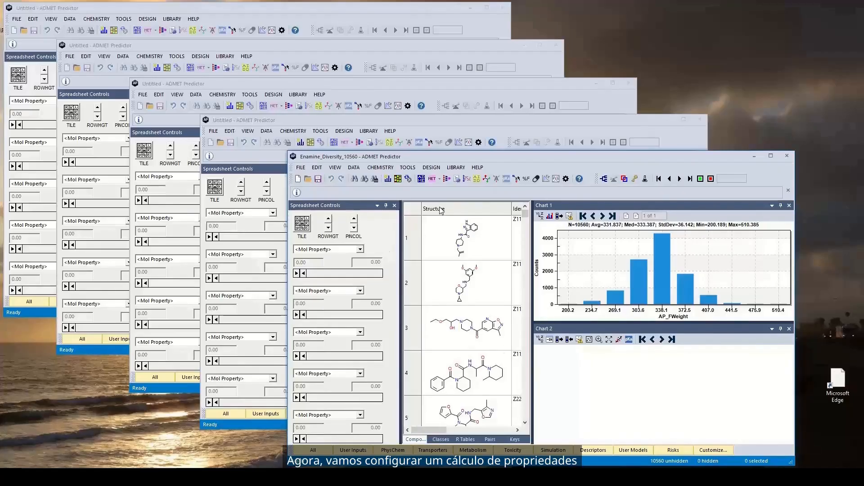
click(355, 170)
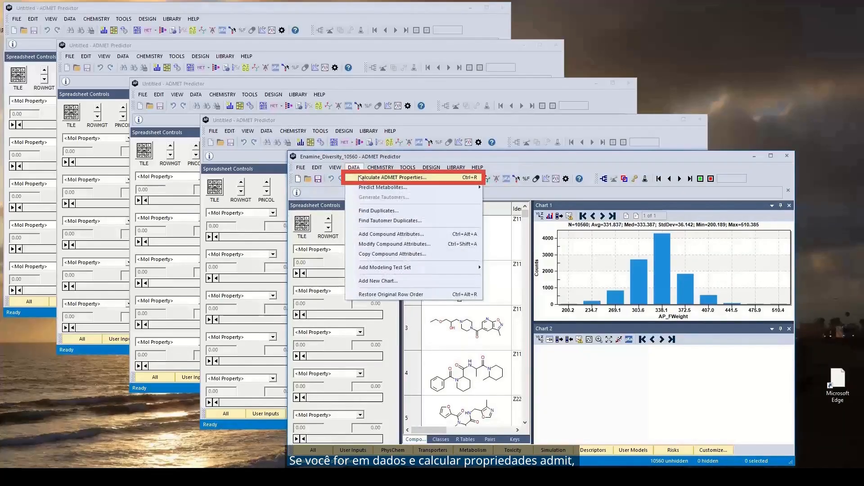
click(361, 179)
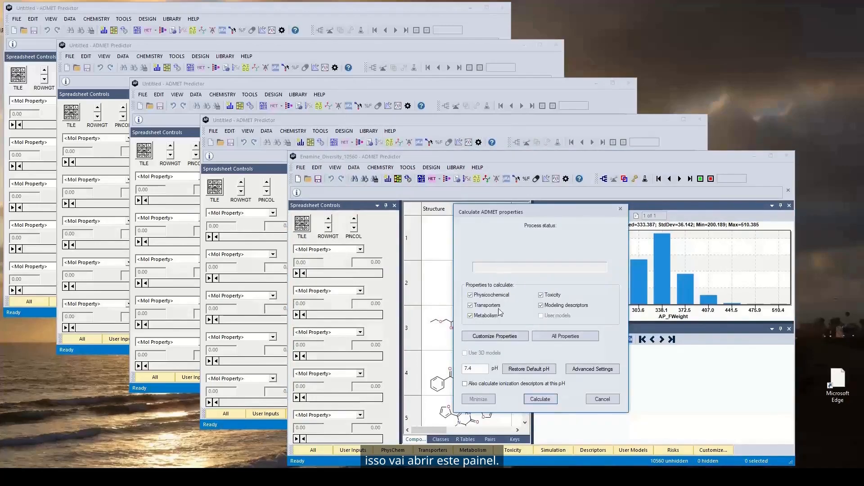
click(604, 400)
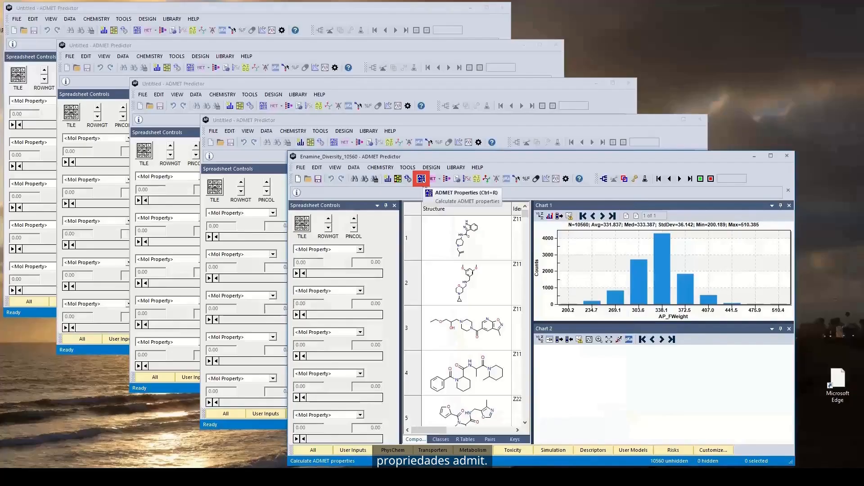
Calculate the physicochemical, transporter, metabolism, toxicity and modeling descriptor properties of the loaded compounds at pH 7.4
click(421, 179)
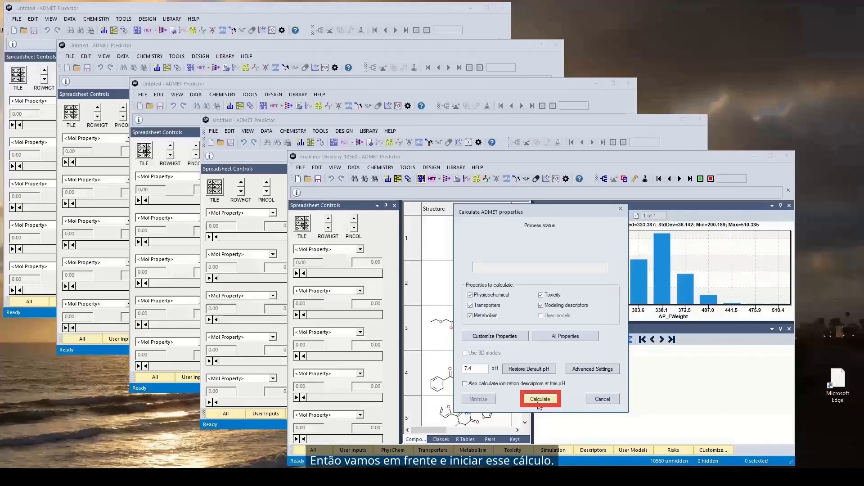
click(539, 399)
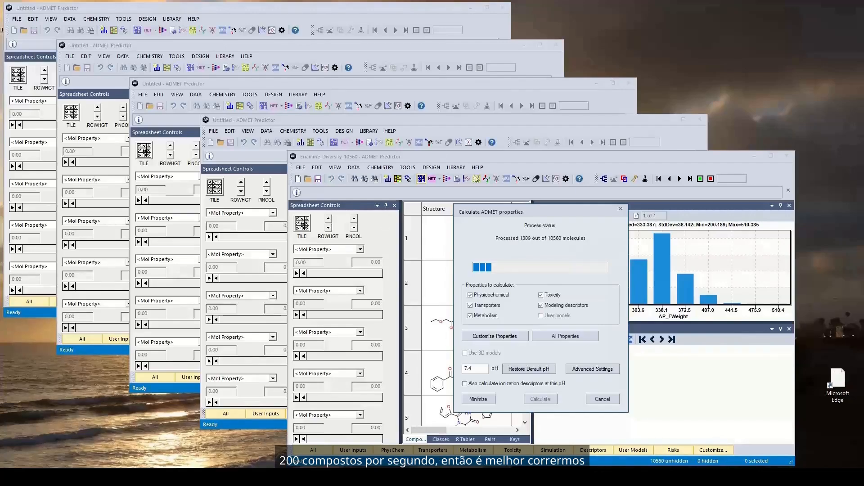
In another untitled session, examine the license availability and current users of AP_METABOLISM, AP_PHYS_CHEM_BIOL, AP_TOXICITY and AP_SIMULATION during the calculation
click(404, 122)
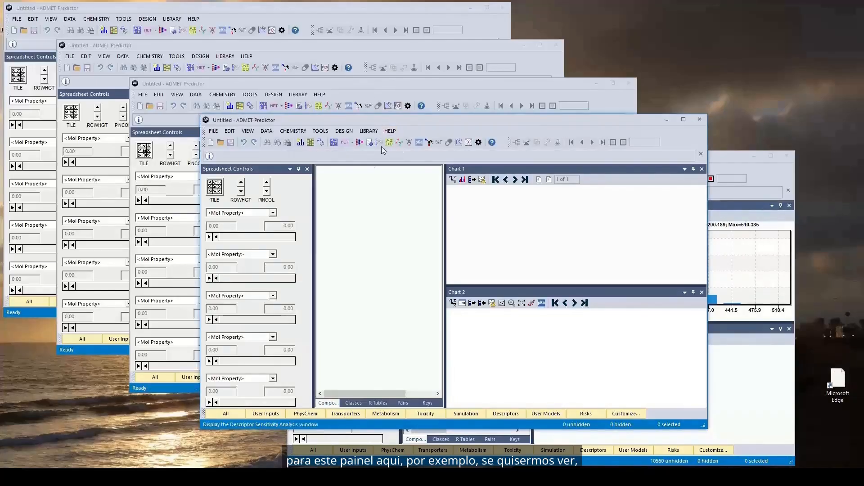
click(398, 131)
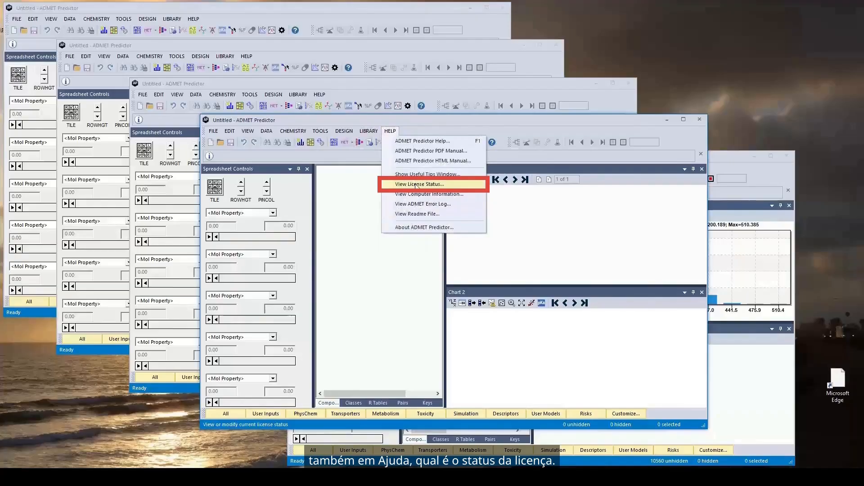
click(416, 185)
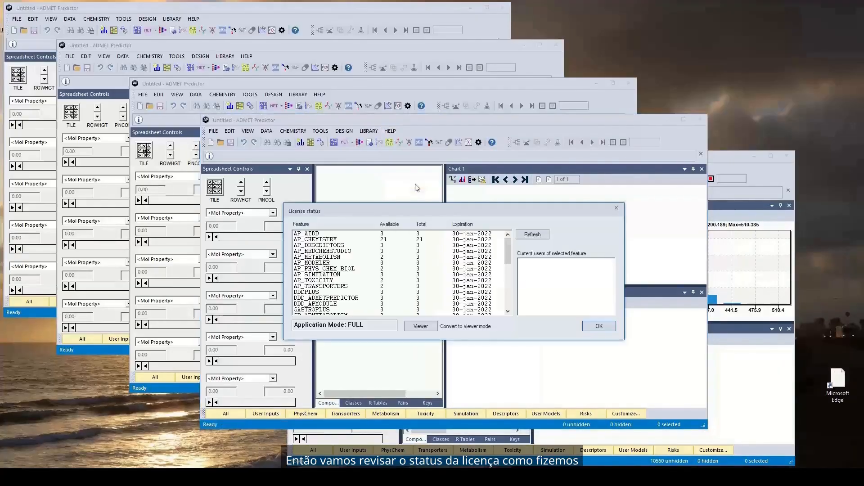
click(373, 258)
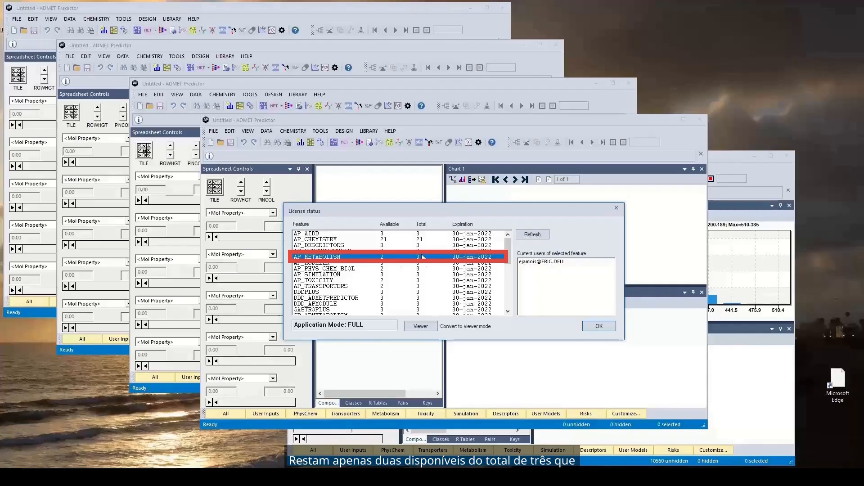
click(375, 269)
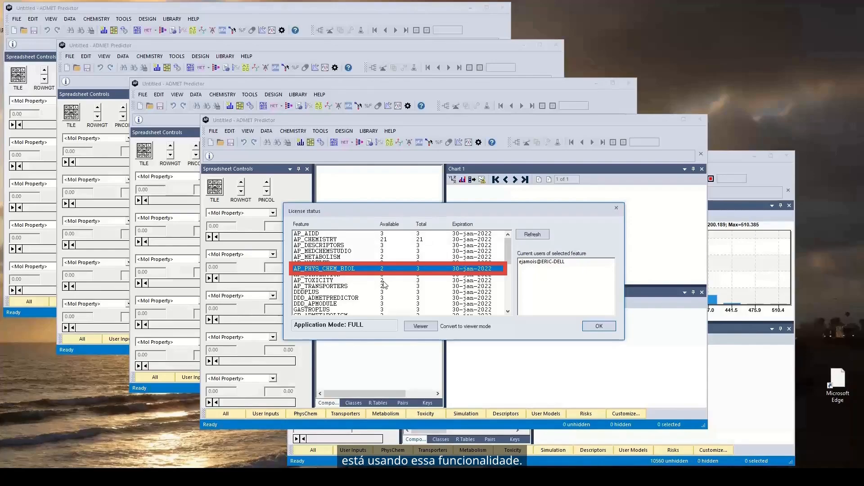
click(383, 281)
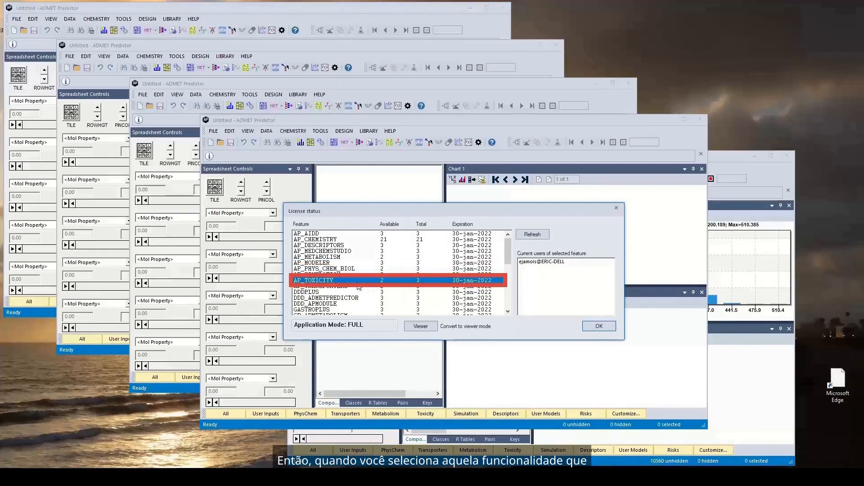
click(356, 274)
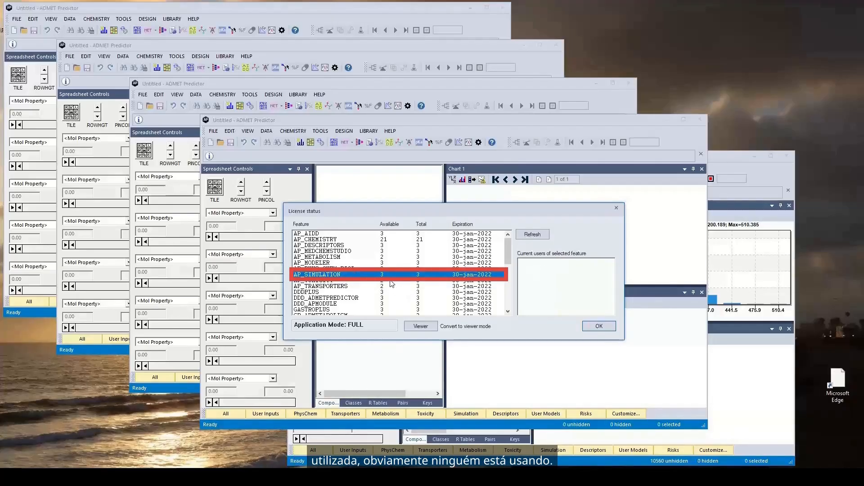
click(391, 281)
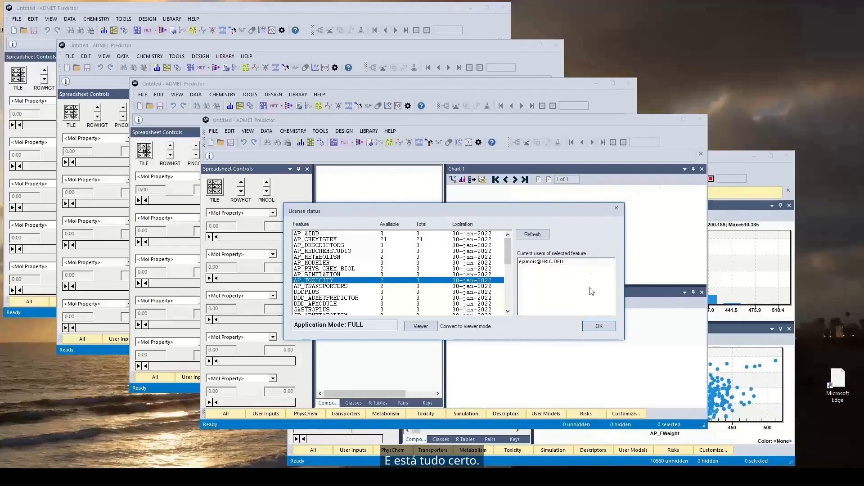
click(599, 325)
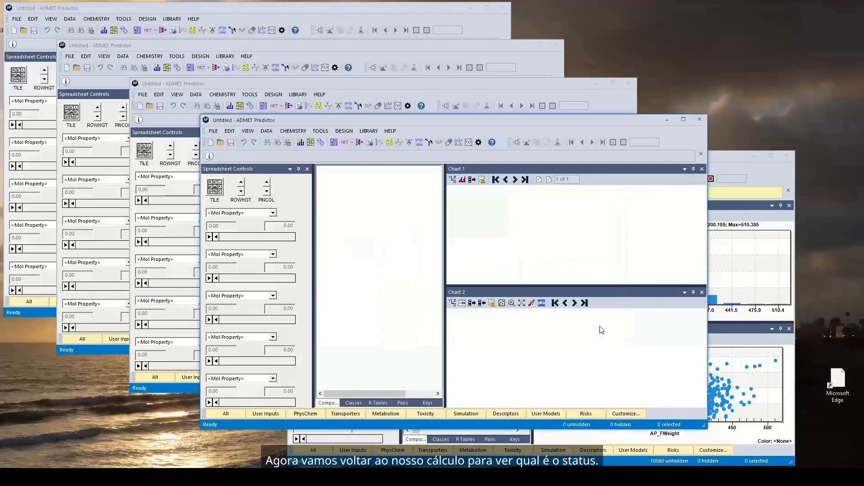
In the Enamine_Diversity_10560 session, check the license availability and the current users of AP_METABOLISM after the property calculation
click(727, 156)
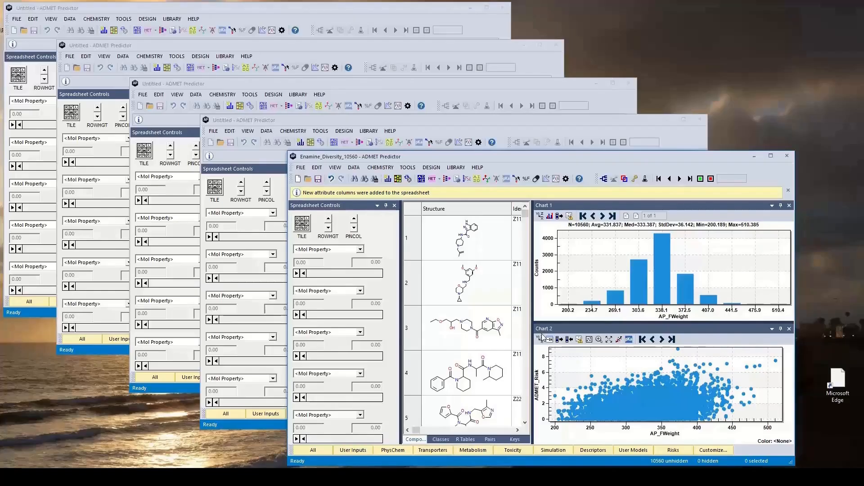
click(456, 167)
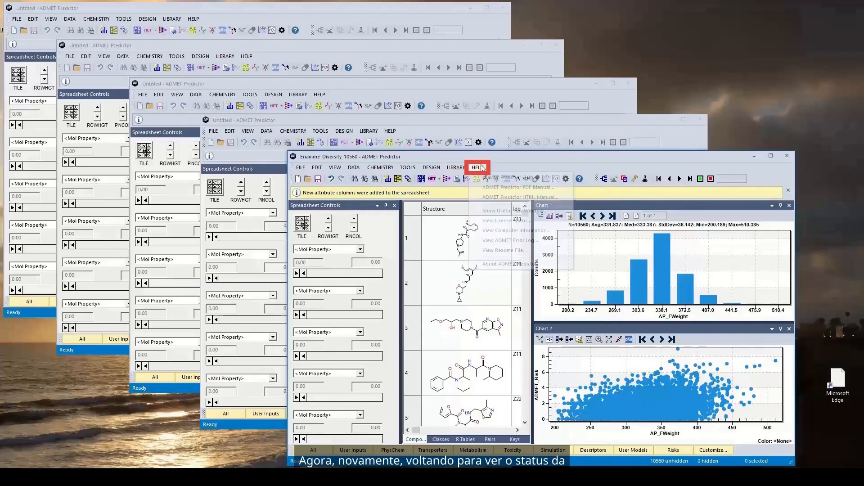
click(507, 221)
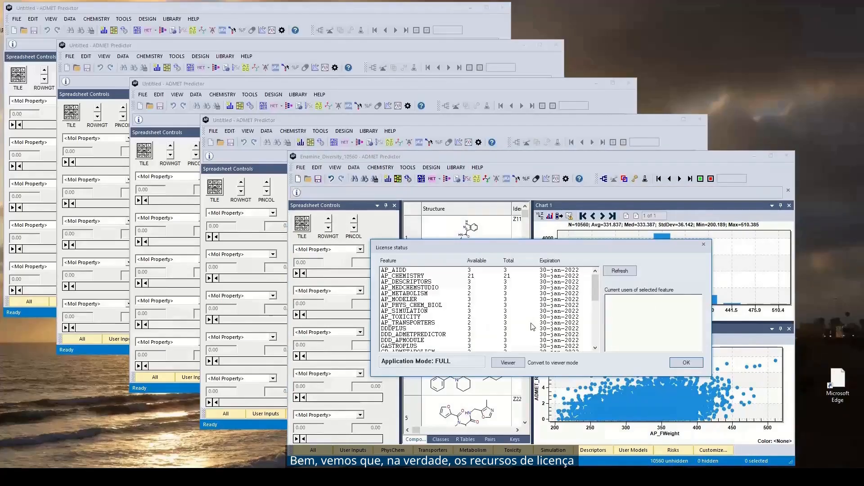
click(488, 295)
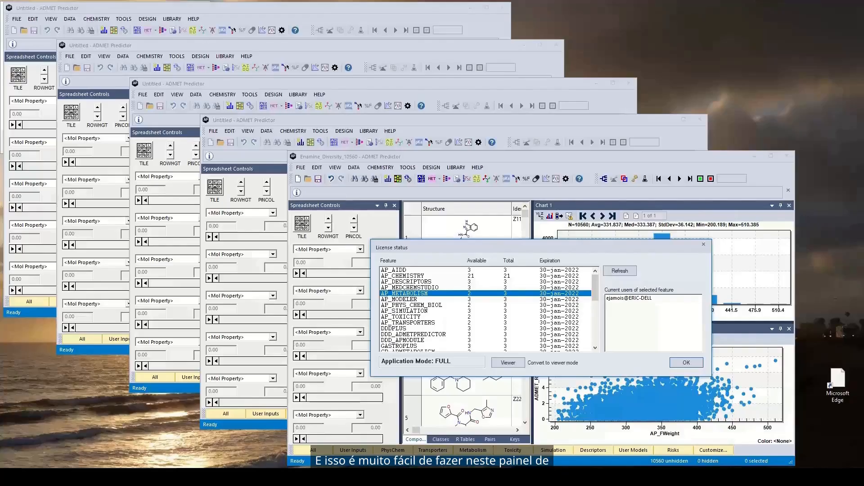
Convert the application to viewer mode and check the license availability and current users of AP_METABOLISM and AP_PHYS_CHEM_BIOL
click(507, 362)
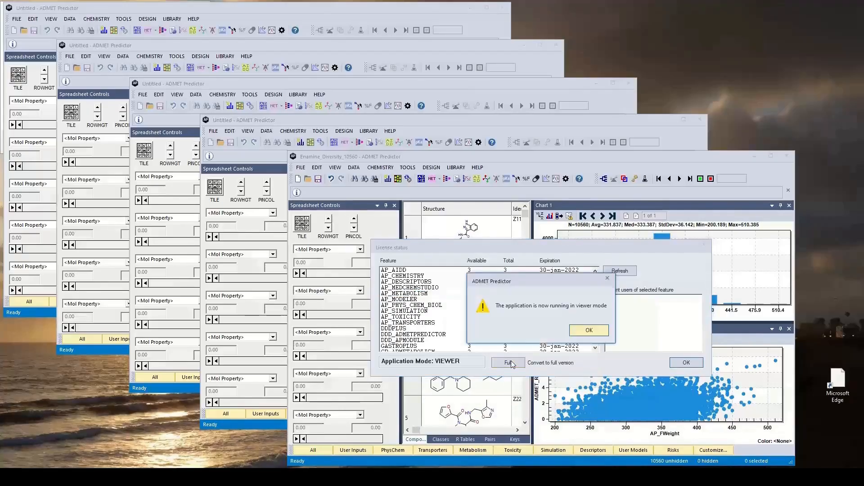
click(589, 331)
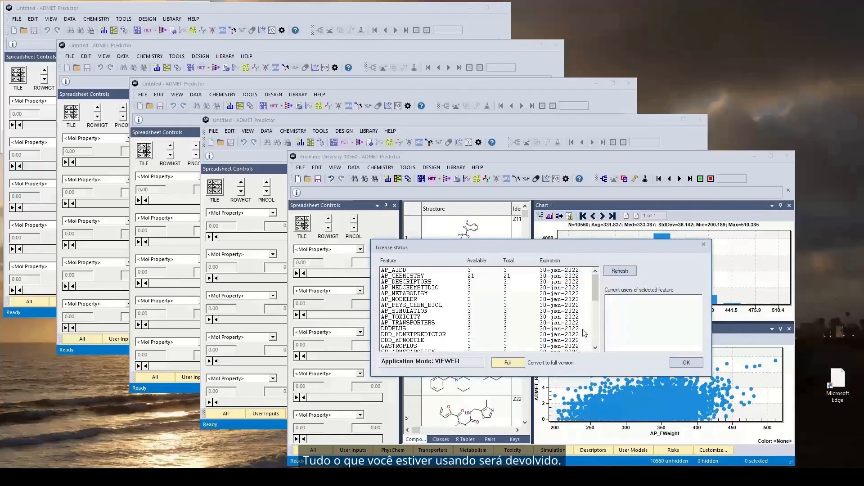
click(471, 294)
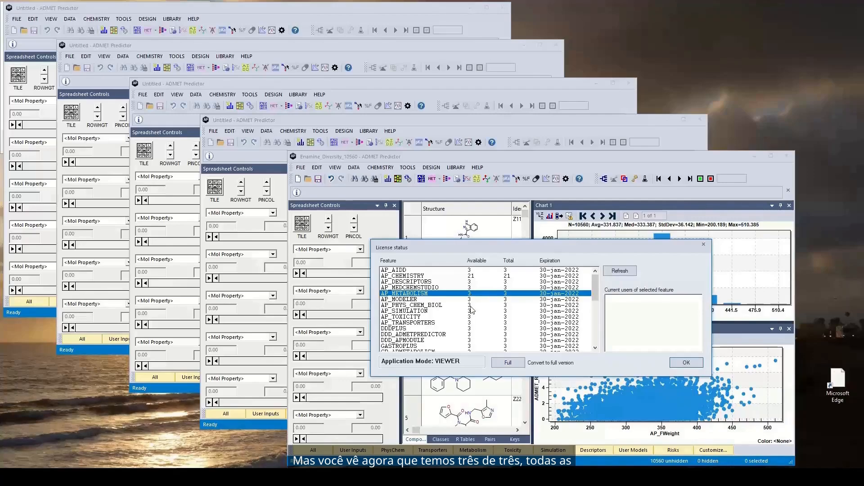
click(471, 307)
click(478, 293)
click(476, 306)
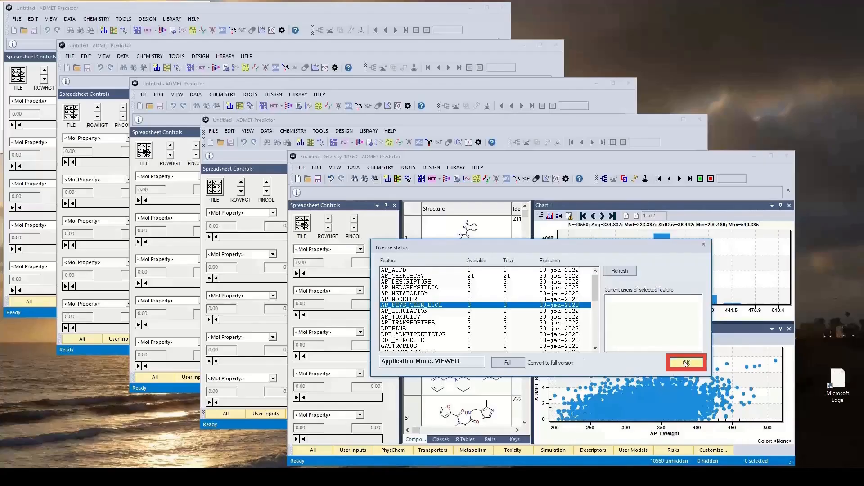
click(675, 366)
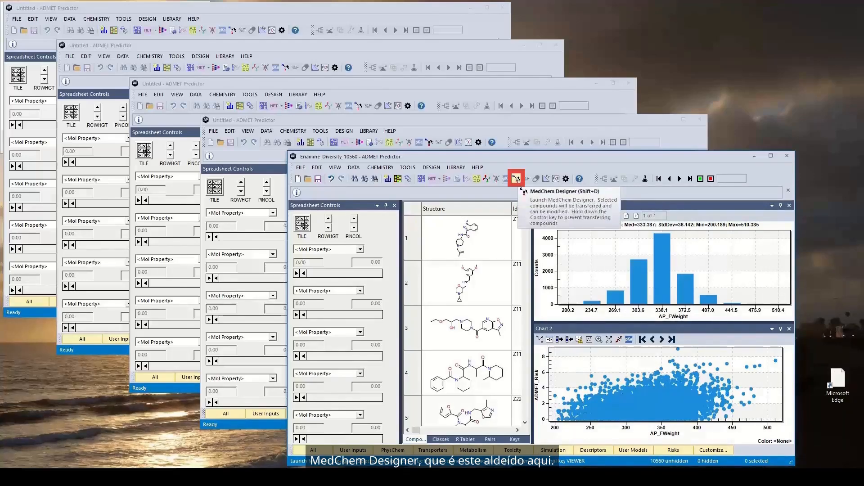
Launch MedChem Designer from the compound session and open Enamine_Diversity_10560.sdf in it
click(517, 179)
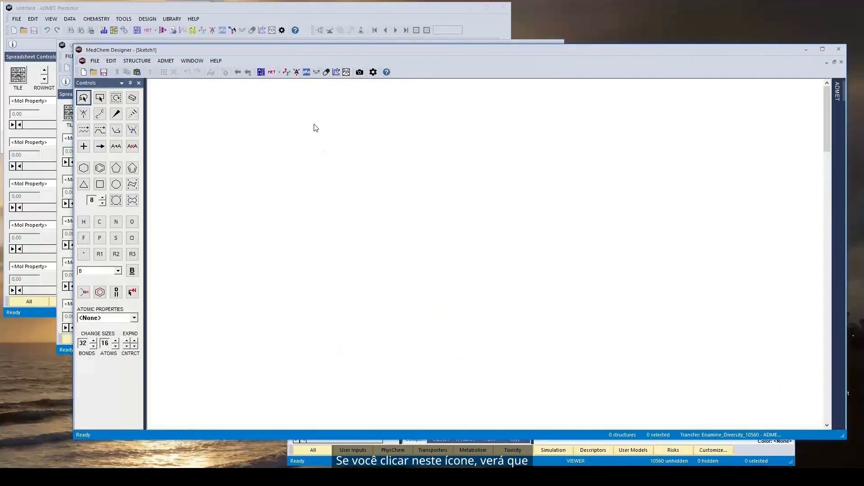
drag(399, 53, 413, 61)
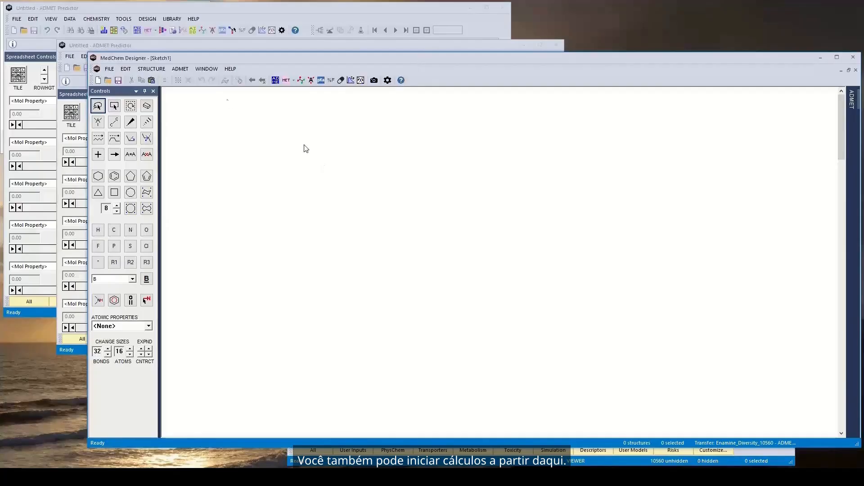
click(111, 70)
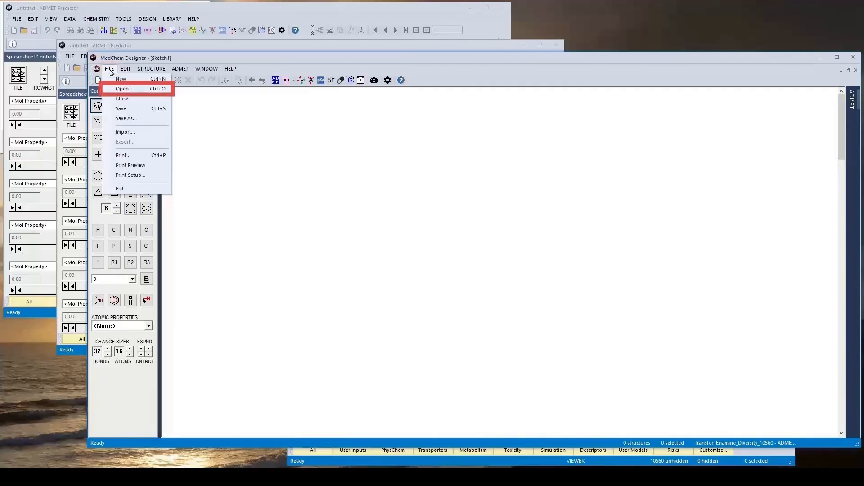
click(120, 90)
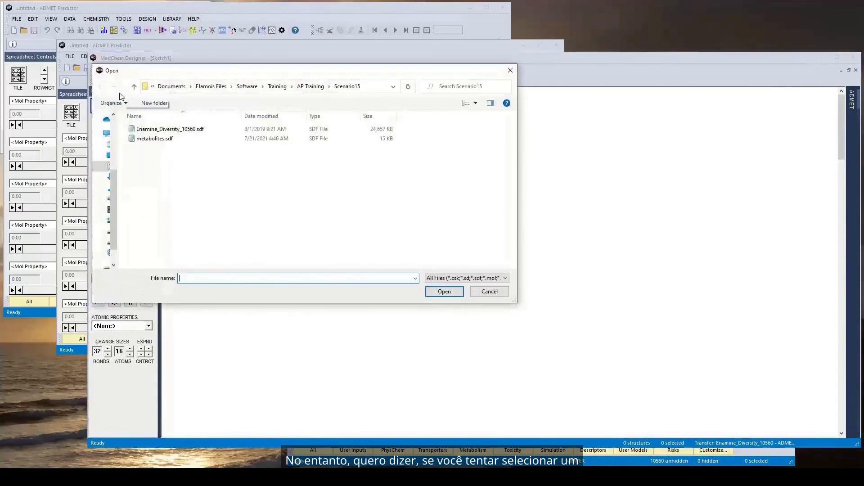
click(170, 130)
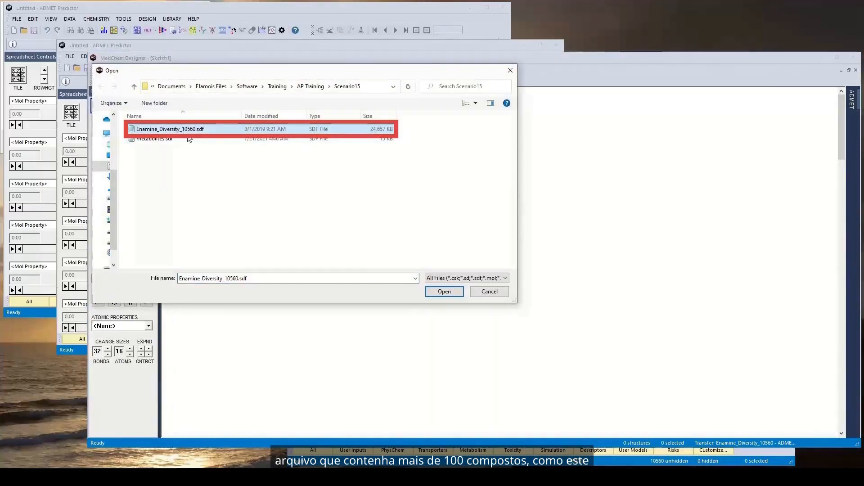
click(444, 291)
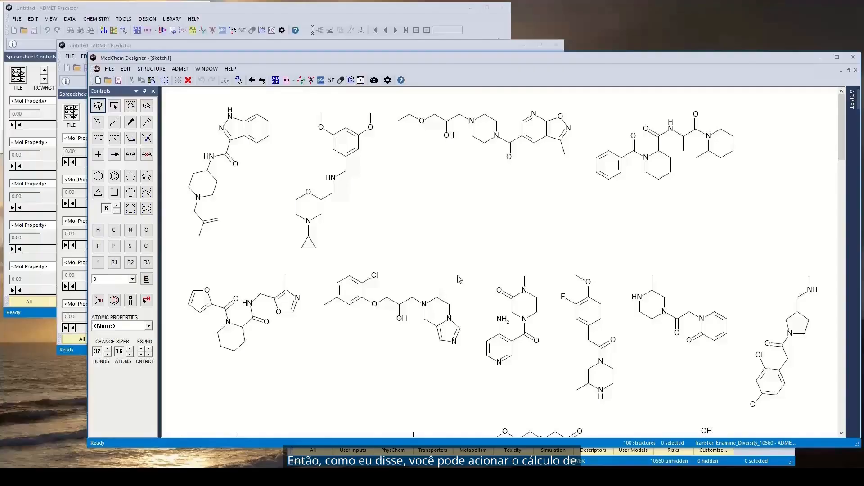
Review the ADMET application settings in MedChem Designer, including which property groups are calculated and the pH
click(387, 80)
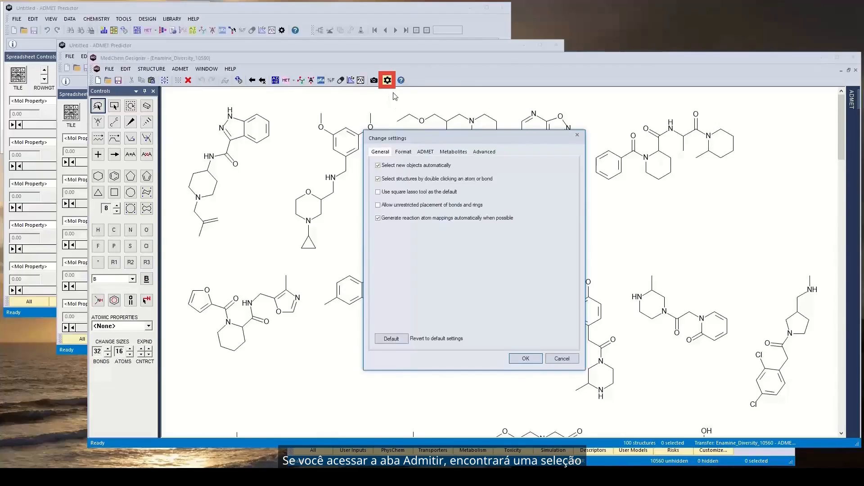
click(426, 152)
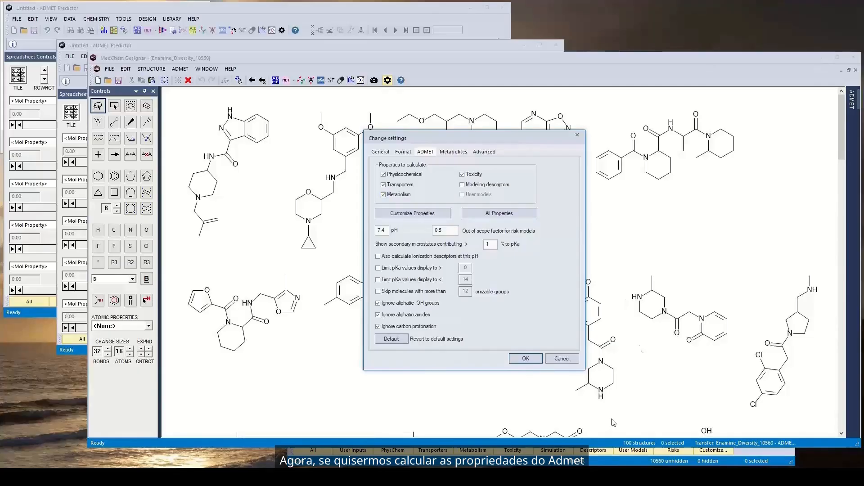
click(525, 358)
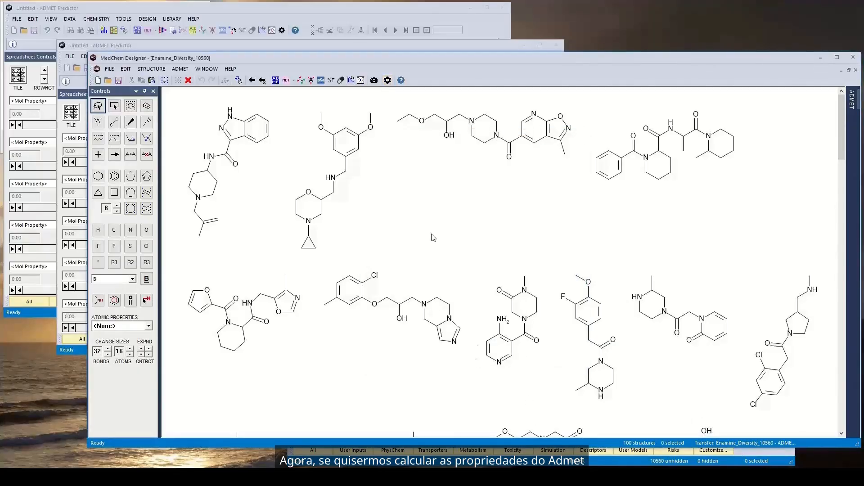
Calculate the ADMET properties of the opened structures, continuing with only the valid structures
click(275, 81)
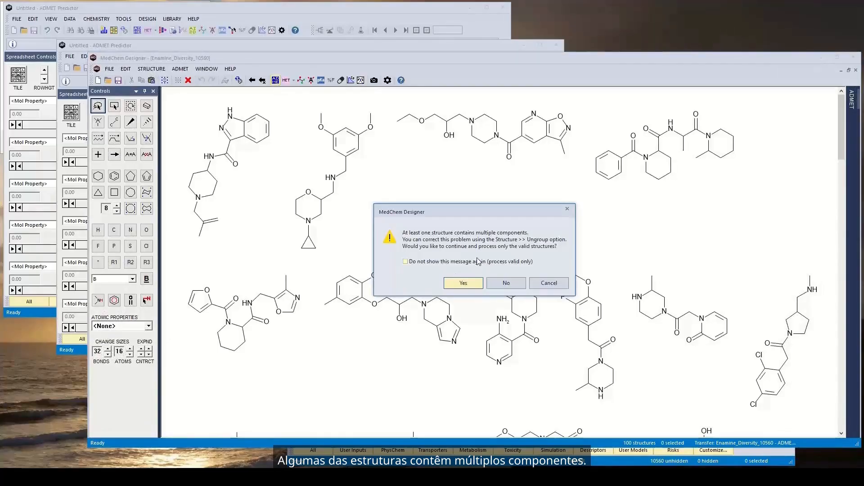
click(464, 284)
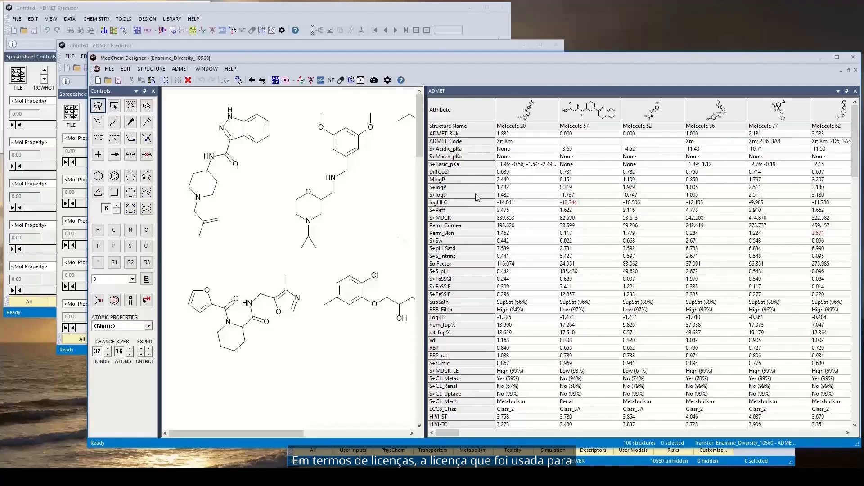
mouse_move(477, 197)
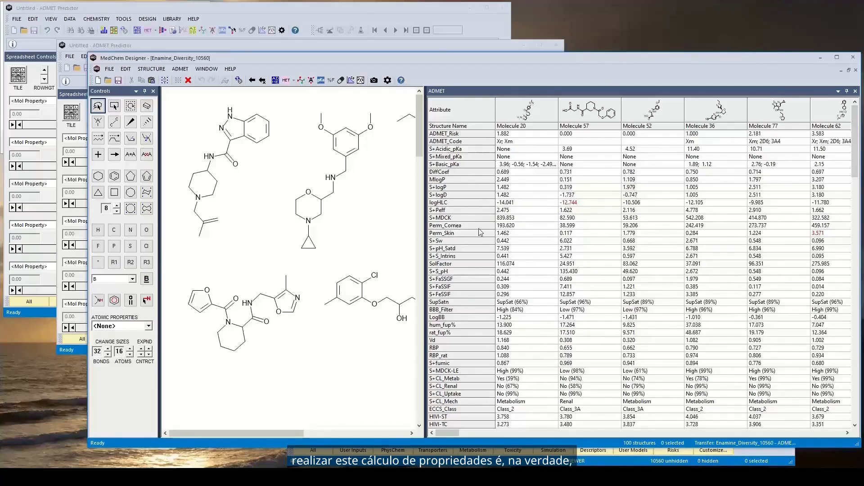
mouse_move(479, 229)
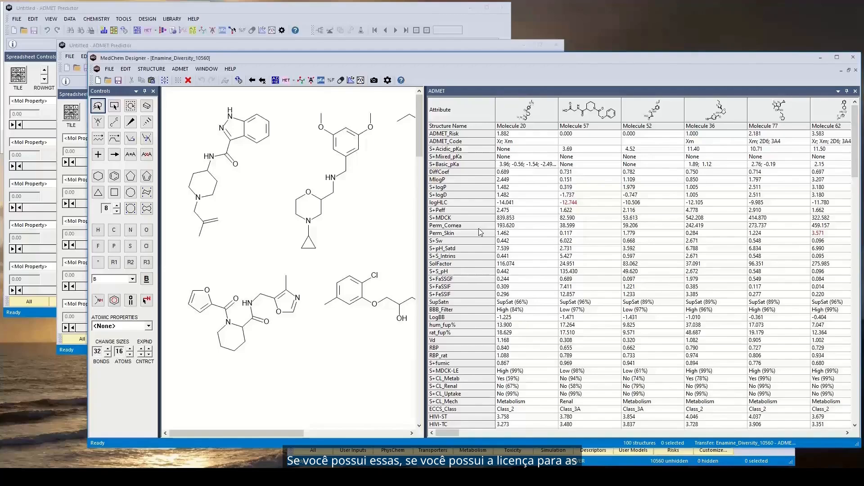
In an untitled ADMET Predictor session, examine the license availability and users of AP_PHYS_CHEM_BIOL and AP_METABOLISM, and return to MedChem Designer
click(273, 47)
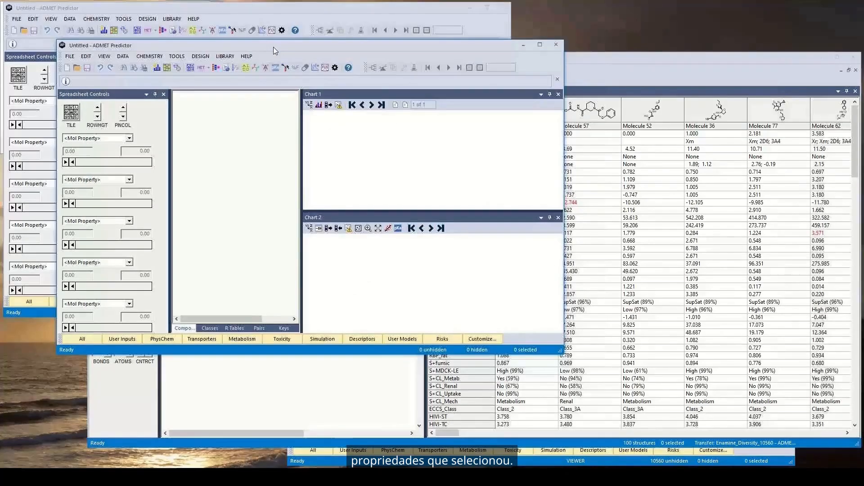
click(247, 57)
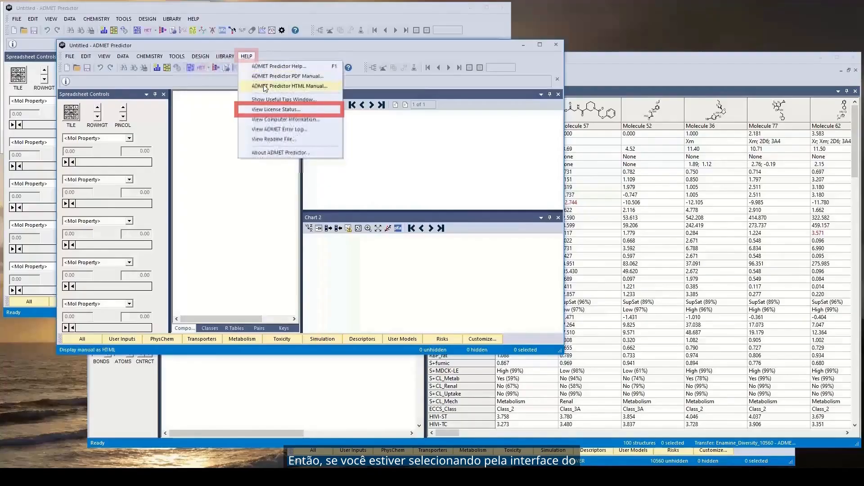
click(267, 109)
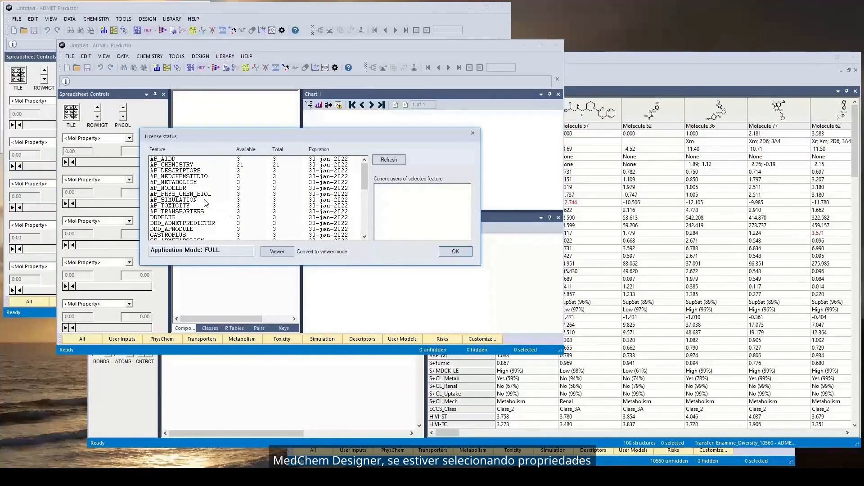
click(189, 194)
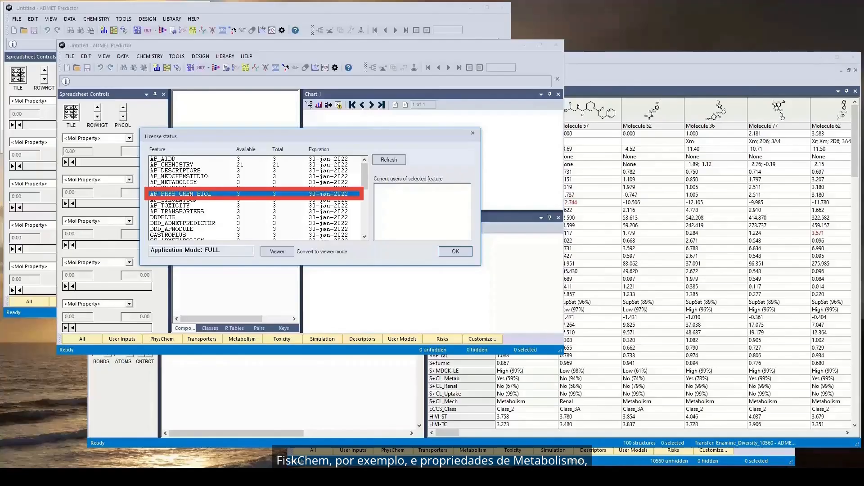
key(Up)
key(Up)
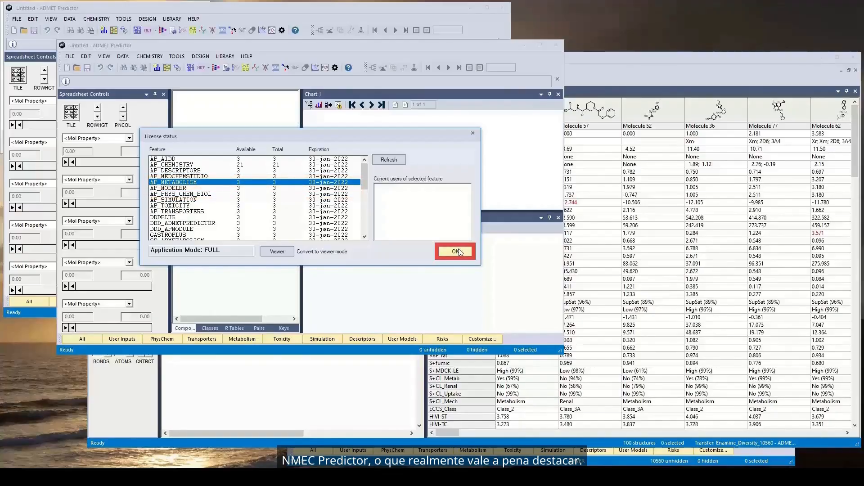
click(447, 253)
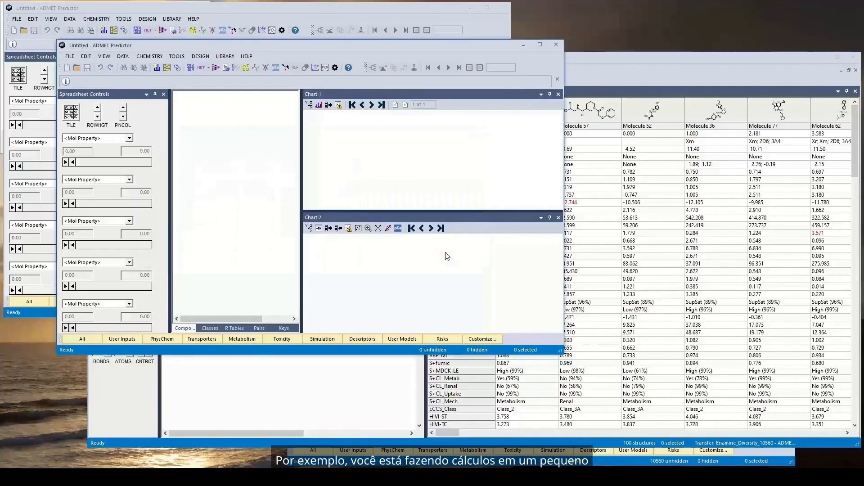
click(631, 263)
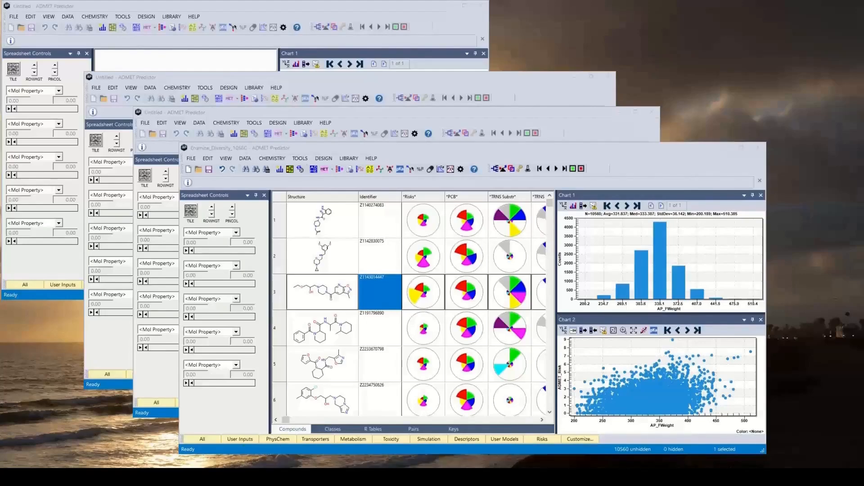
In the Enamine_Diversity_10560 session, view the metabolite prediction options and check the license availability and current users of AP_METABOLISM
click(246, 160)
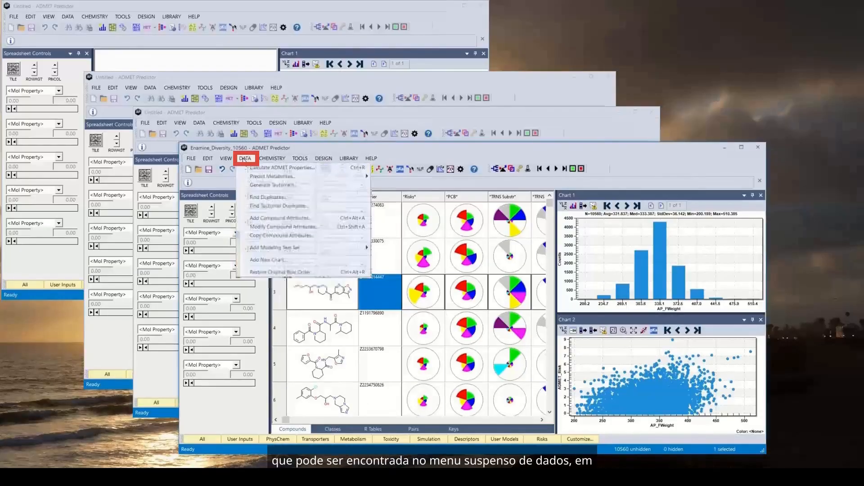
mouse_move(259, 178)
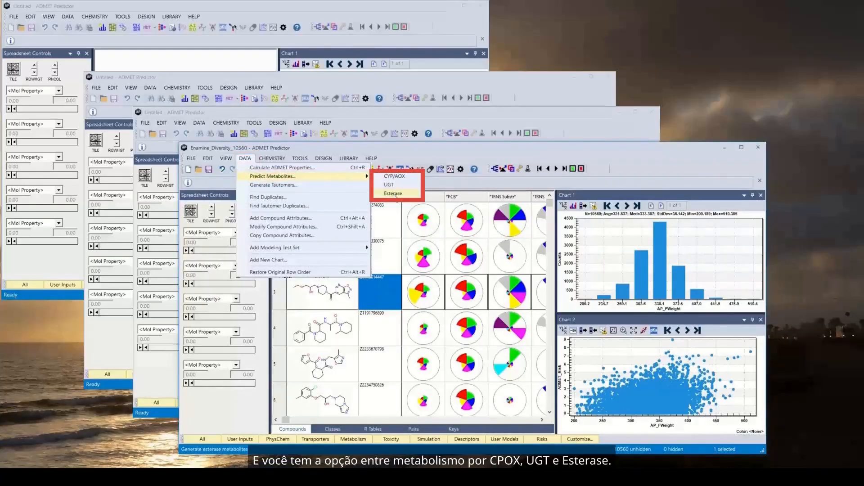
mouse_move(371, 159)
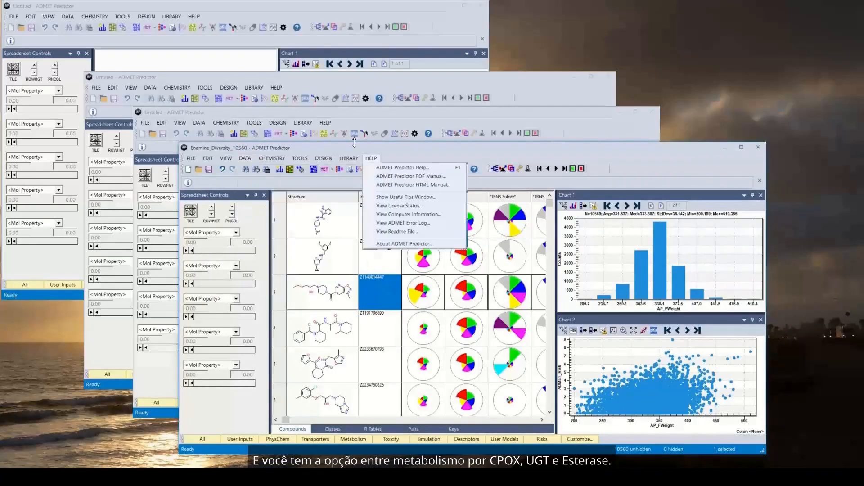
click(390, 207)
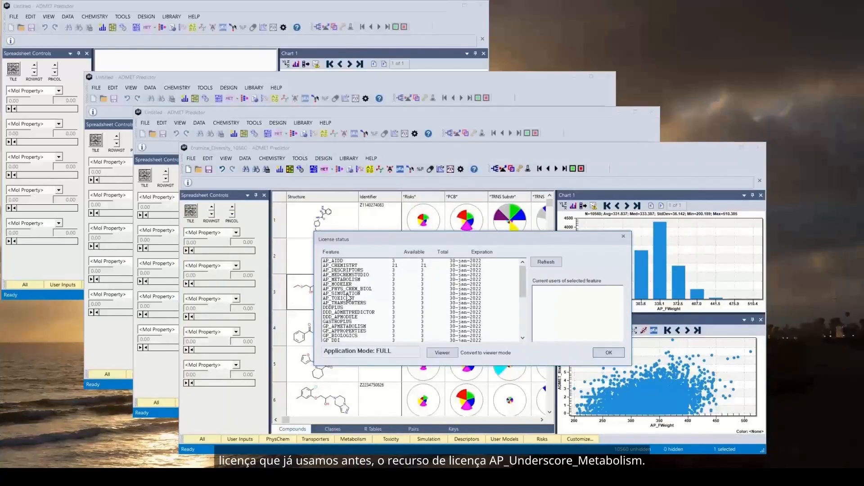
click(359, 280)
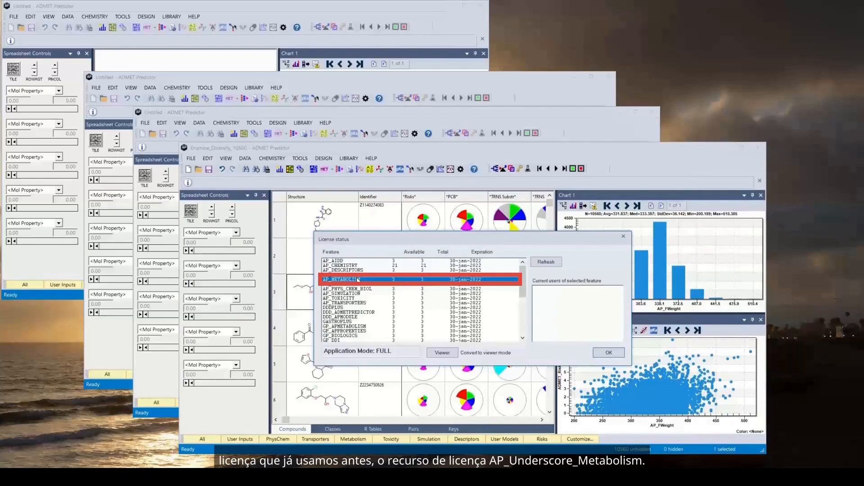
click(610, 353)
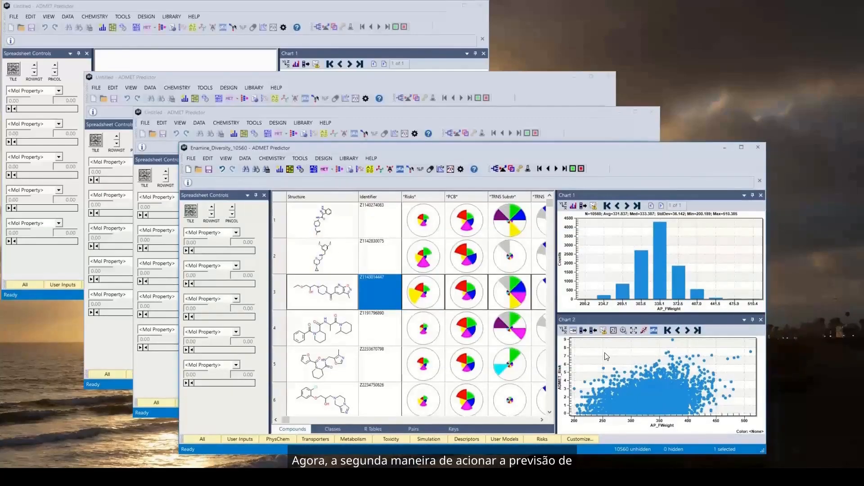
double_click(326, 295)
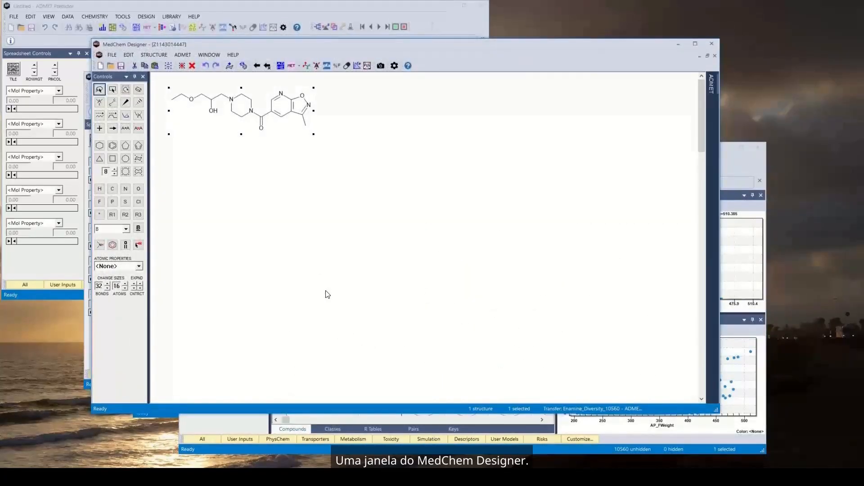
drag(252, 120, 416, 252)
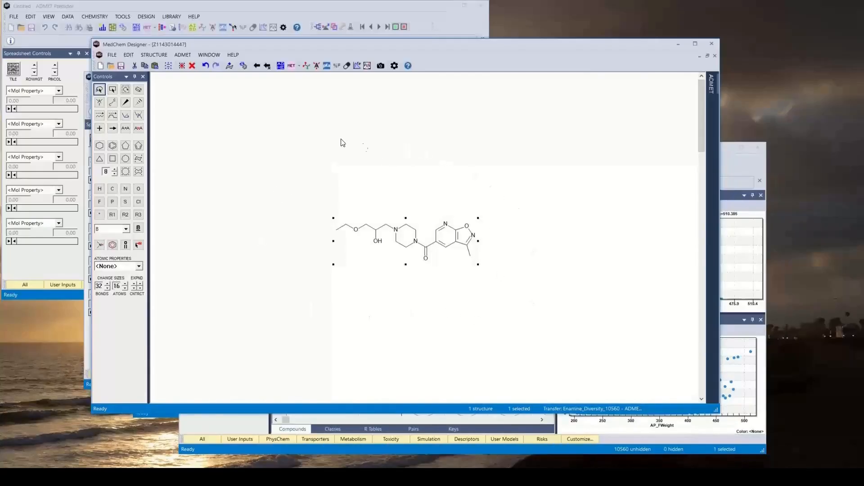
click(299, 66)
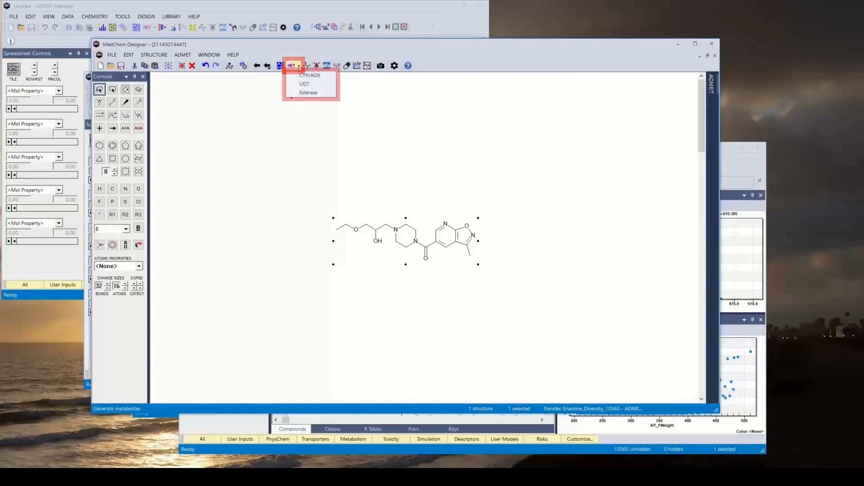
click(307, 76)
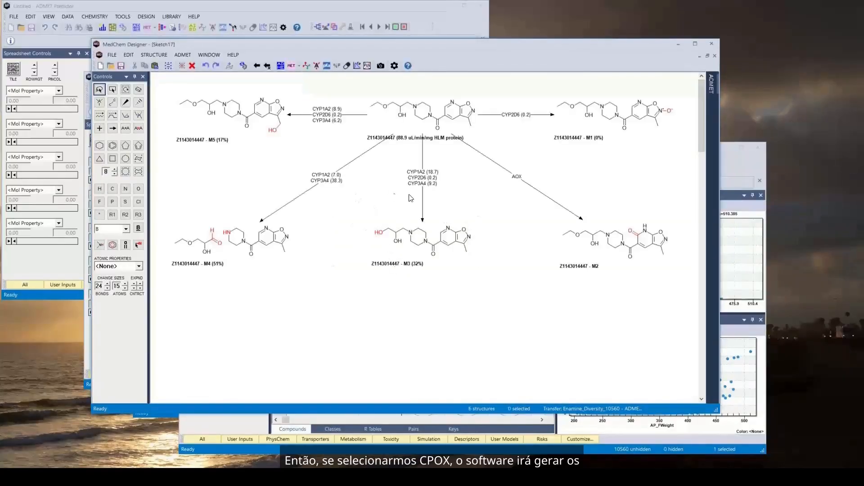
Review the metabolite settings in MedChem Designer, including the selectable CYP, AOX and UGT enzymes, and close the settings
click(395, 71)
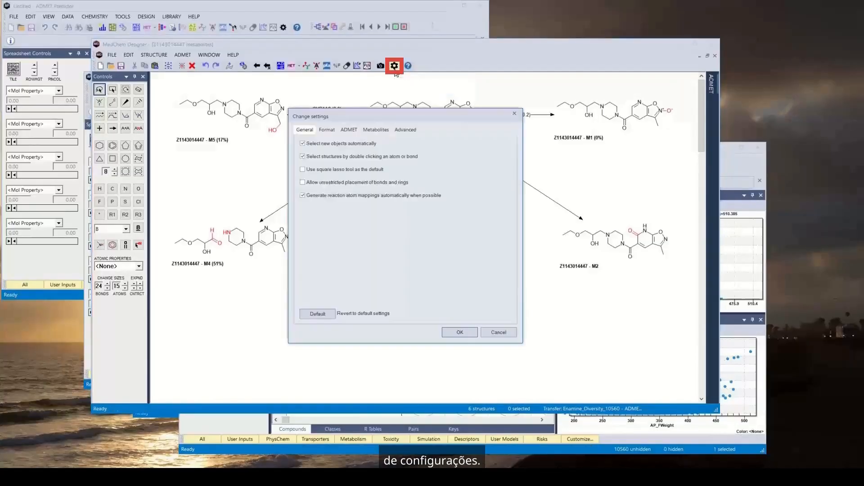
click(386, 131)
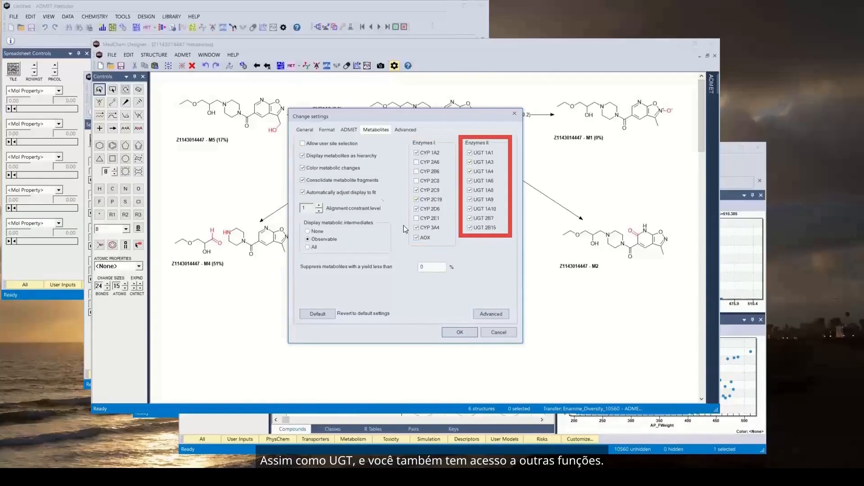
click(460, 332)
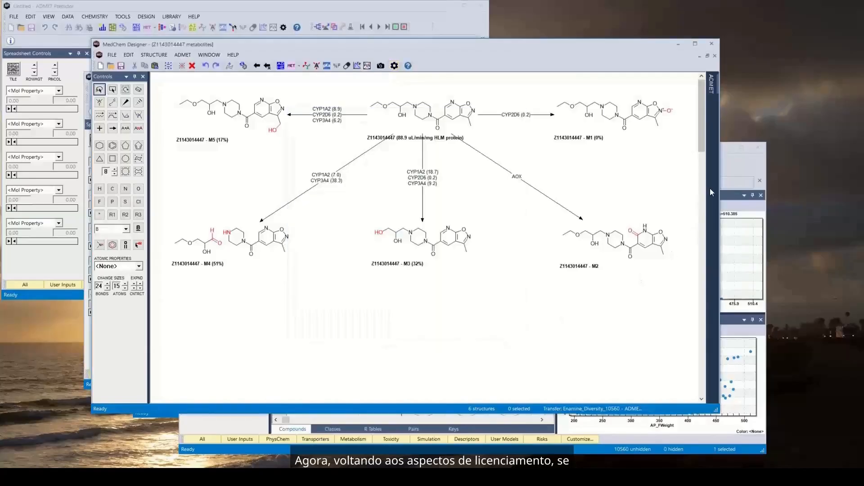
In ADMET Predictor, check the license availability and users of AP_METABOLISM and MD_ADMETPREDICTOR, and return to the metabolite scheme in MedChem Designer
click(727, 169)
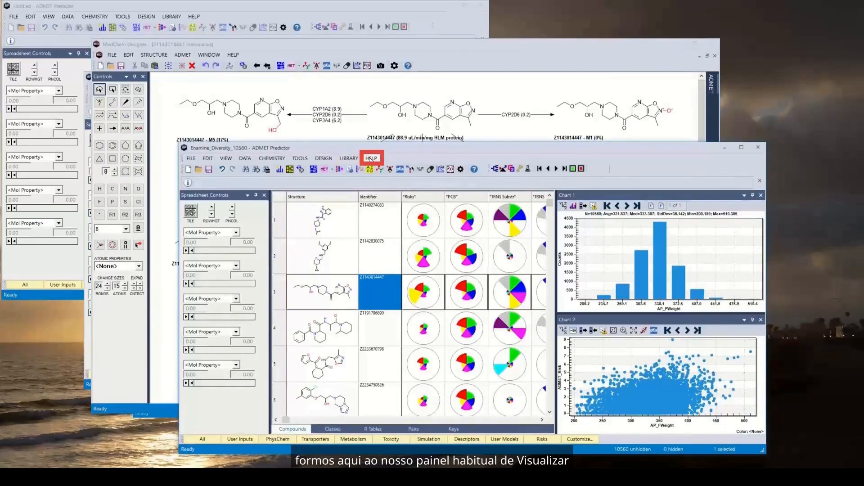
click(370, 158)
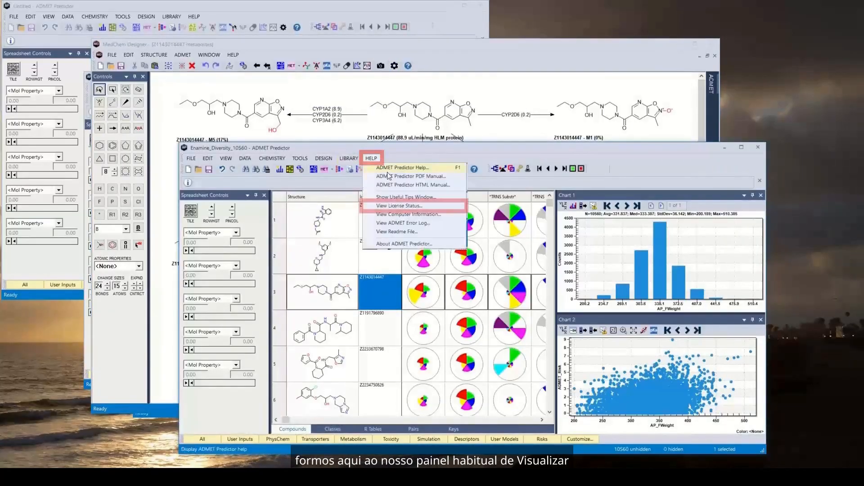
click(392, 207)
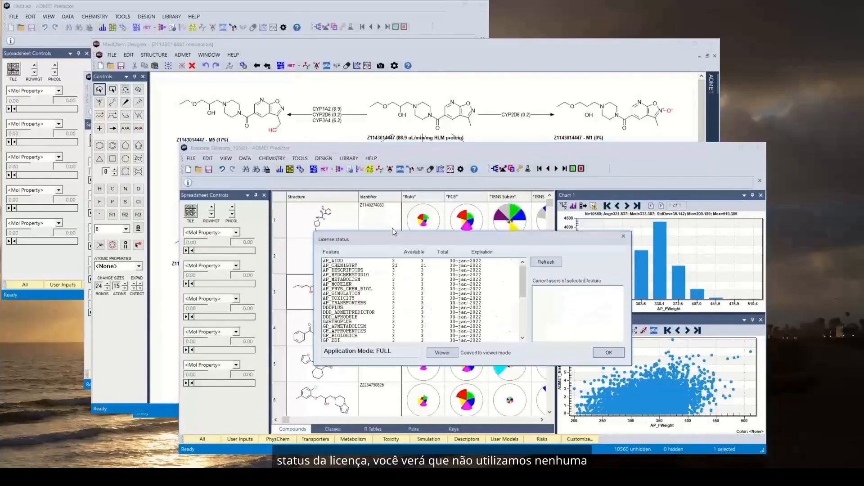
click(348, 280)
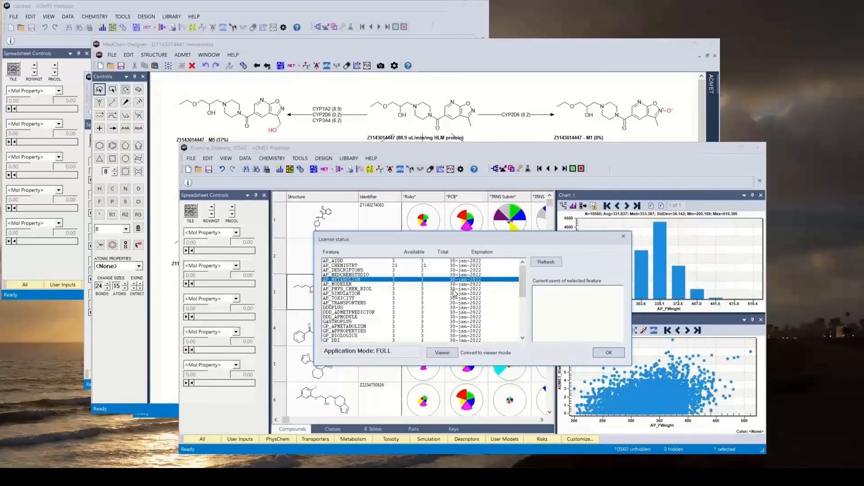
drag(522, 277, 516, 318)
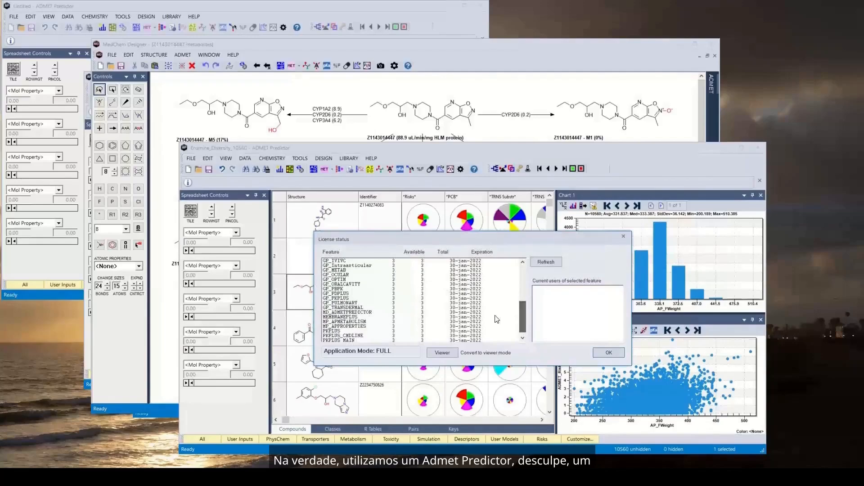
click(340, 312)
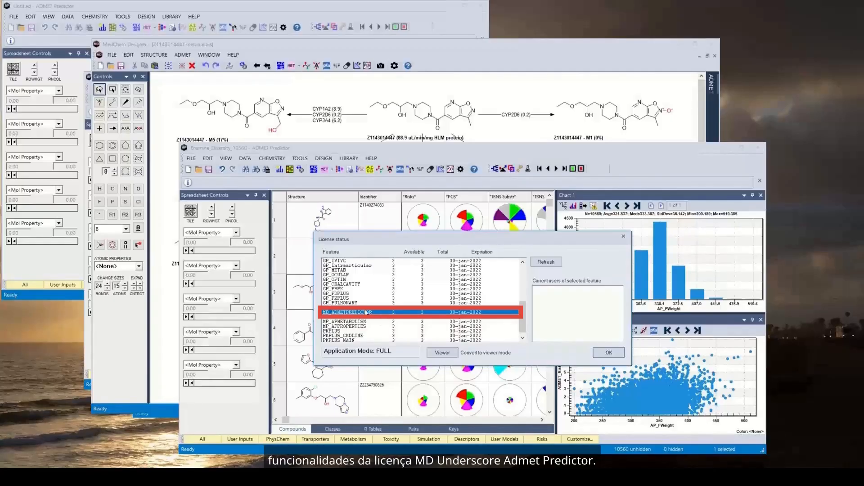
click(424, 43)
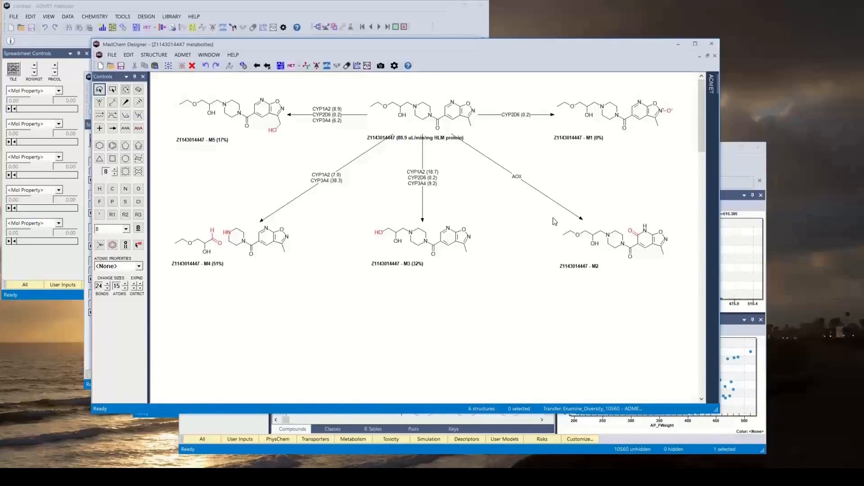
Switch back to ADMET Predictor, recheck the availability and current users of AP_METABOLISM, and close the license status
click(739, 169)
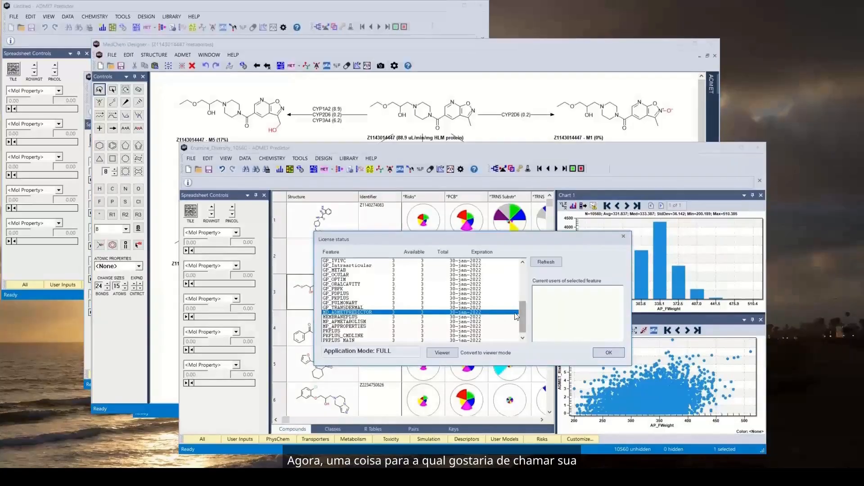
drag(522, 315, 531, 253)
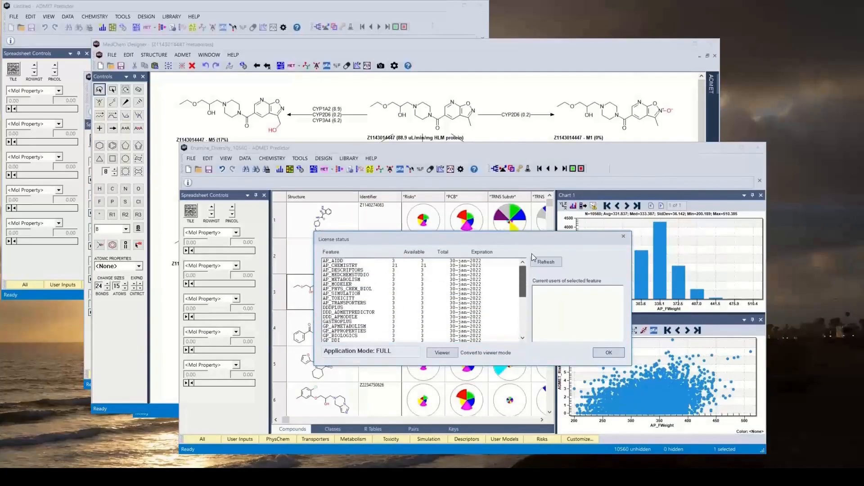
click(347, 280)
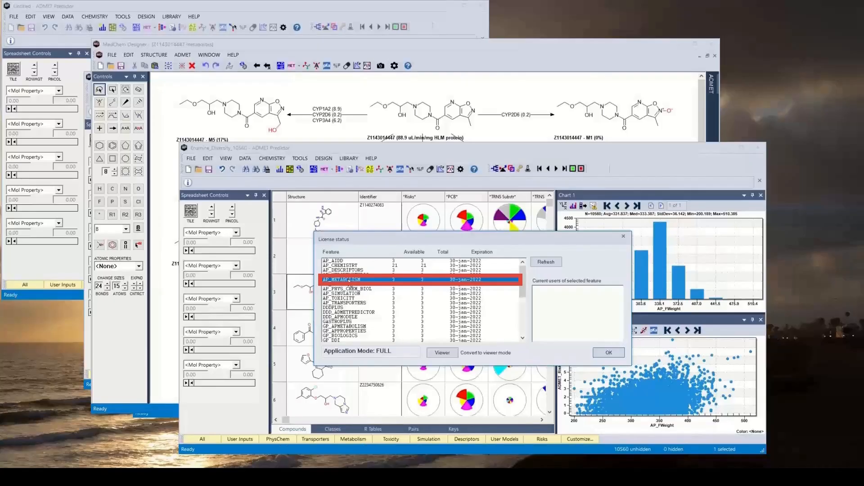
click(609, 354)
In MedChem Designer, accept the ADMET settings with only Toxicity properties selected and calculate them for the metabolite scheme, processing only valid structures
click(445, 45)
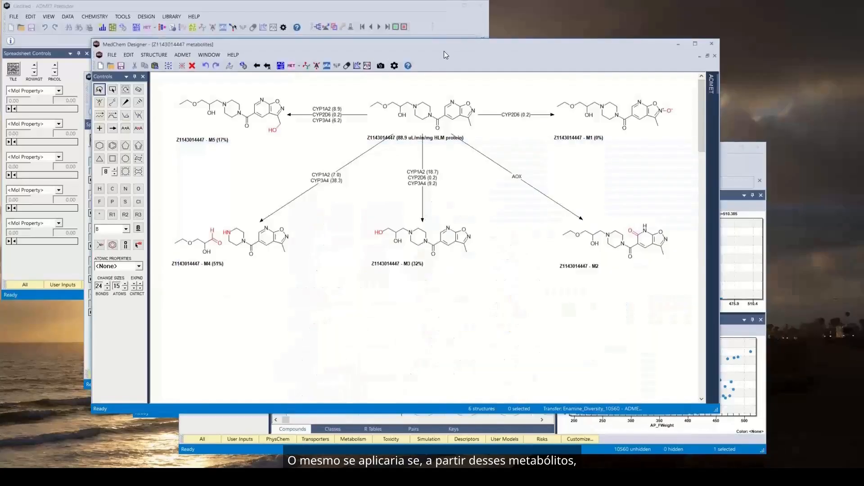
click(394, 65)
click(349, 129)
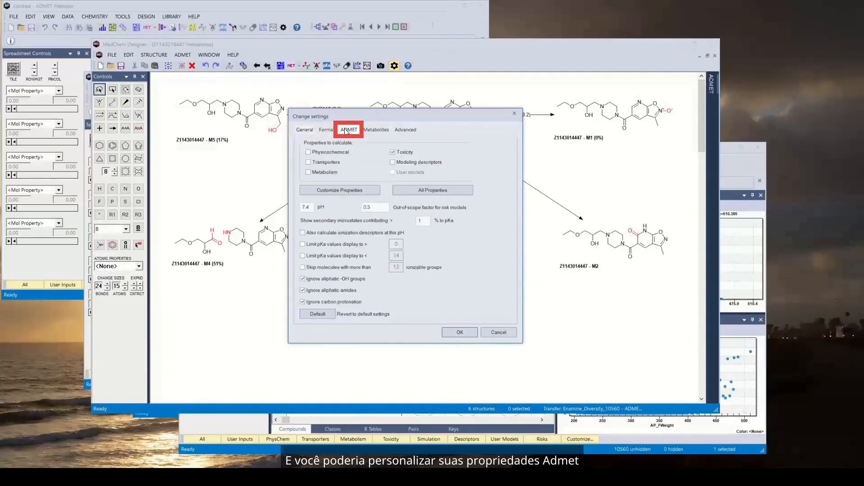
click(461, 332)
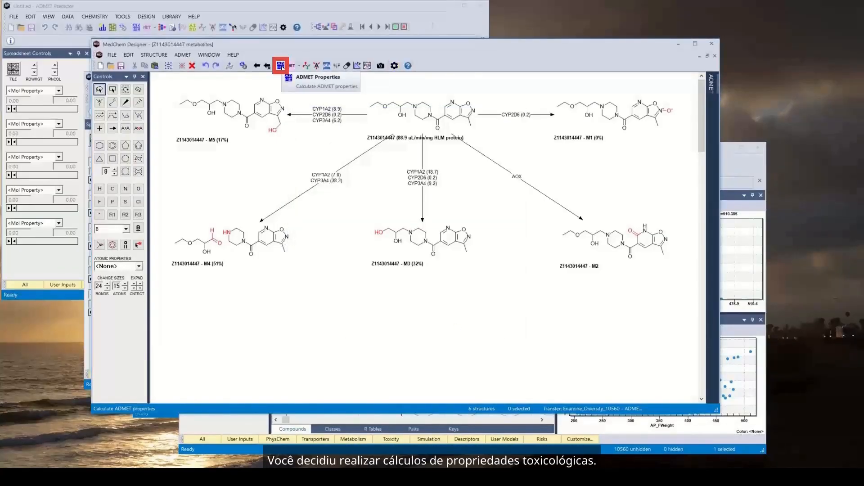
click(280, 66)
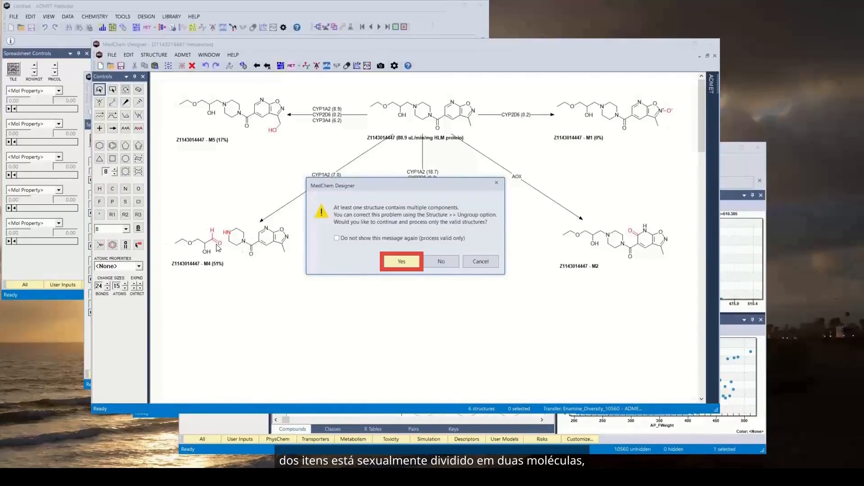
click(402, 262)
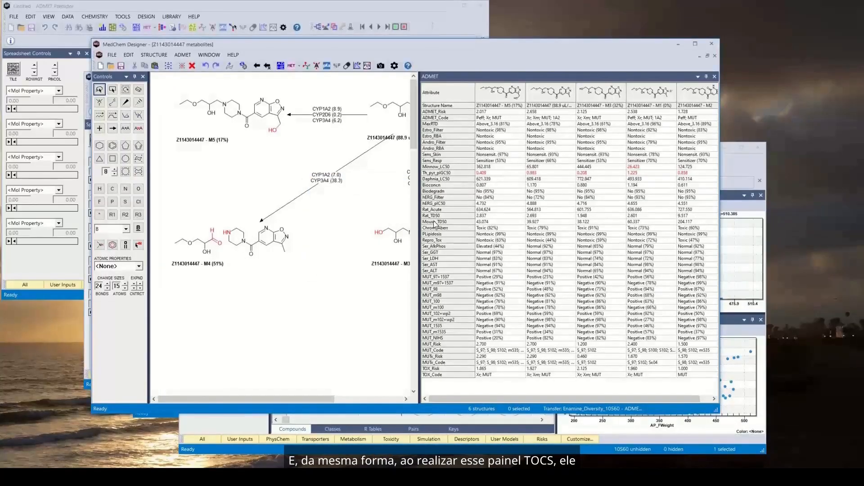
In ADMET Predictor, examine the license availability and current users of MD_ADMETPREDICTOR and AP_TOXICITY, and close the license status
click(739, 165)
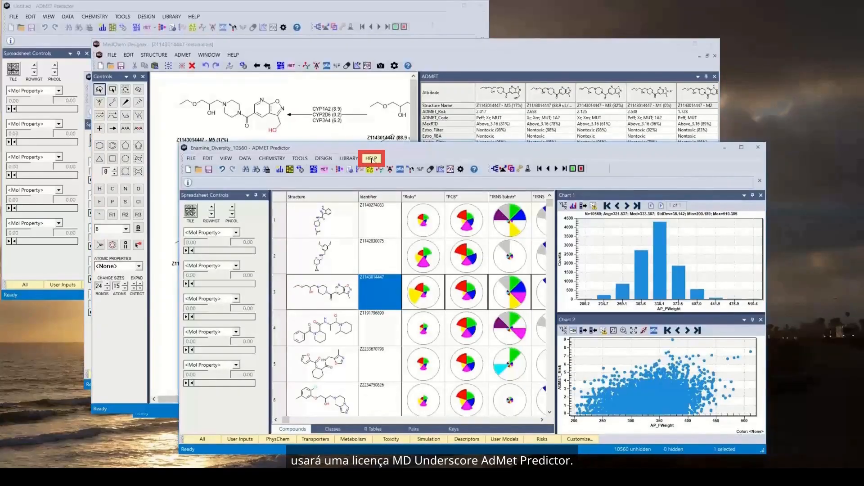
click(372, 160)
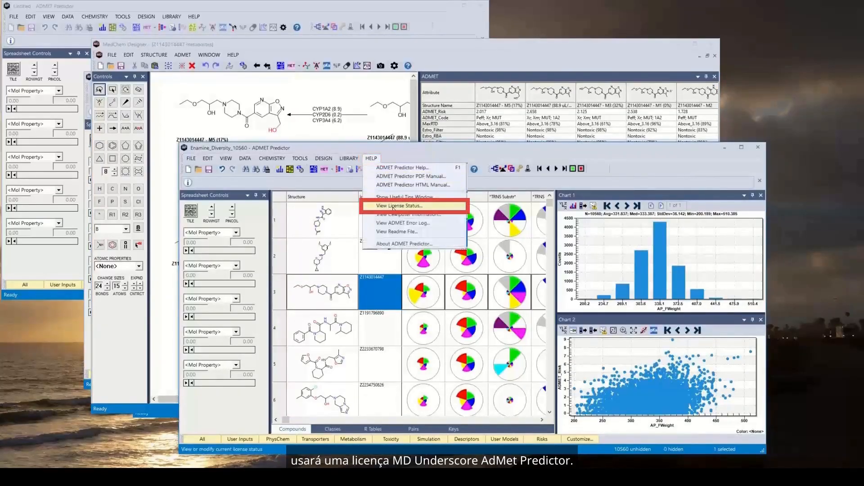
click(393, 206)
drag(523, 285, 523, 331)
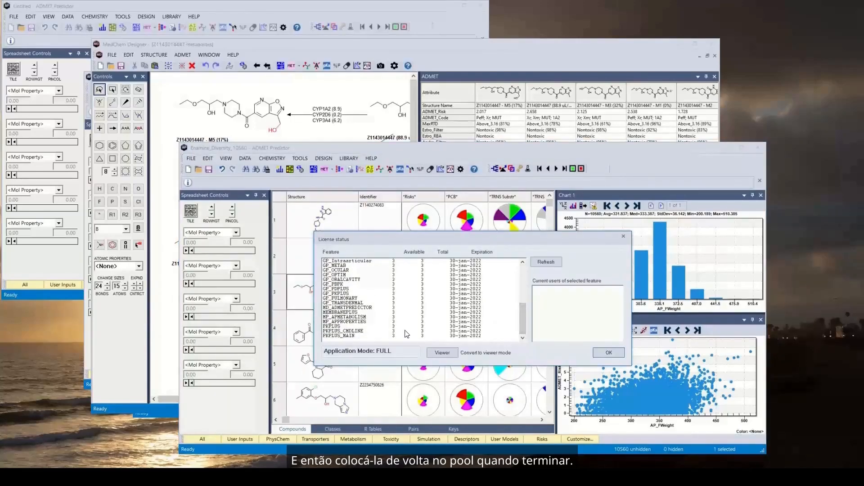
click(346, 309)
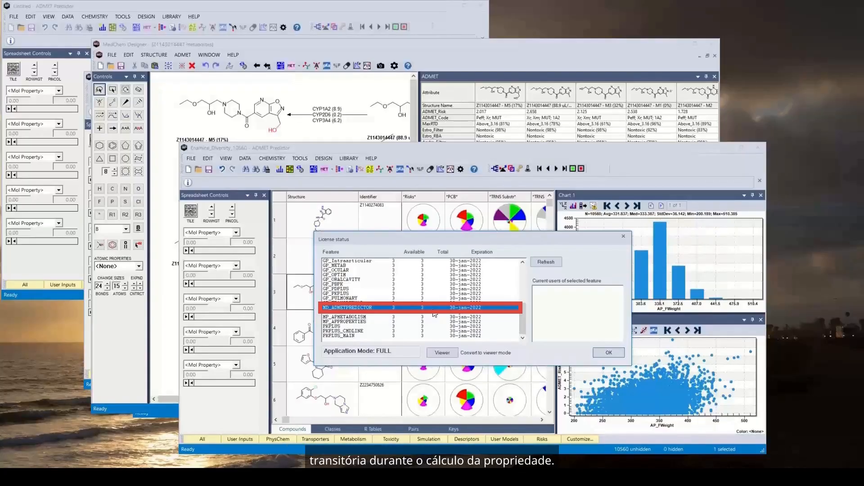
scroll(360, 304, up, 6)
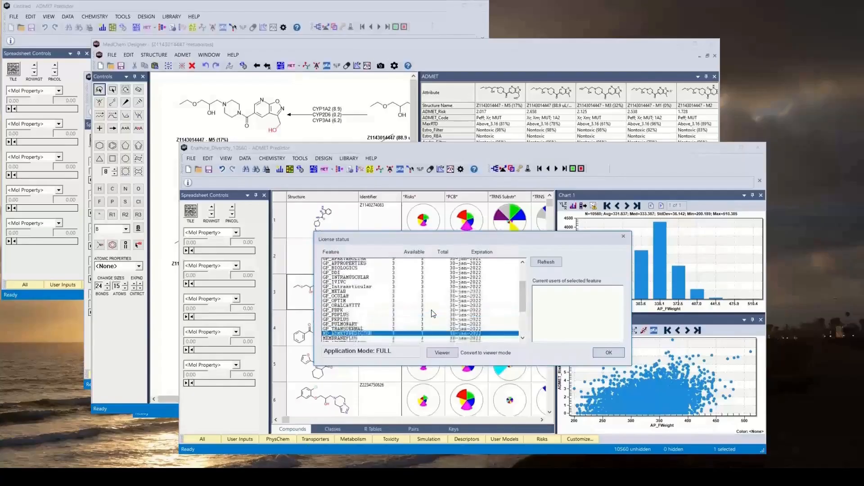
click(349, 298)
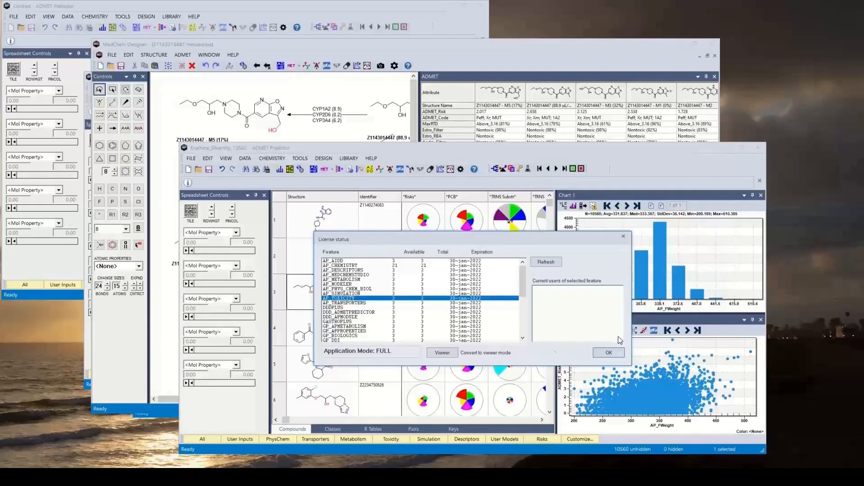
click(611, 351)
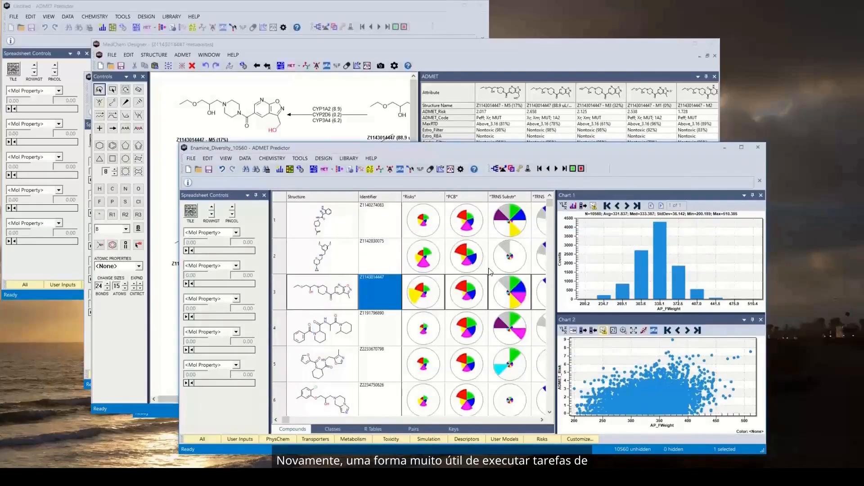